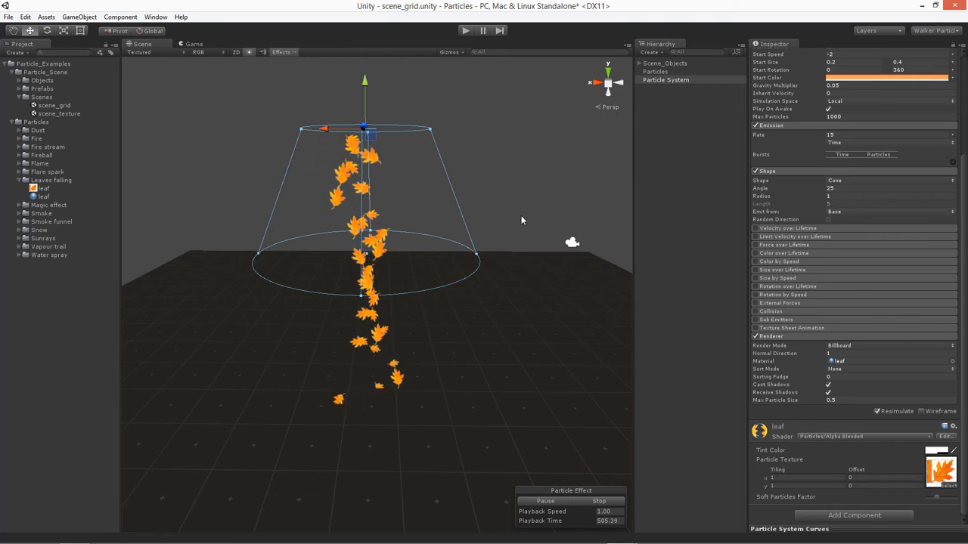
# Set the radius of the leaf particle system's cone emitter to 3
pyautogui.moveTo(761, 197)
pyautogui.mouseDown()
pyautogui.moveTo(790, 200)
pyautogui.moveTo(764, 202)
pyautogui.mouseUp()
pyautogui.keyDown('alt'); pyautogui.moveTo(278, 181); pyautogui.dragTo(337, 160); pyautogui.keyUp('alt')
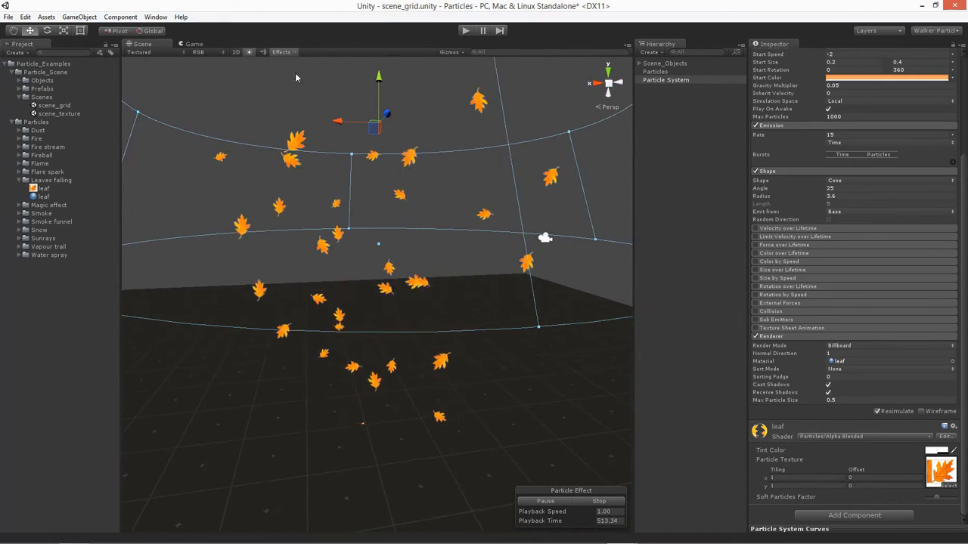
pyautogui.keyDown('alt'); pyautogui.moveTo(472, 194); pyautogui.dragTo(411, 255); pyautogui.keyUp('alt')
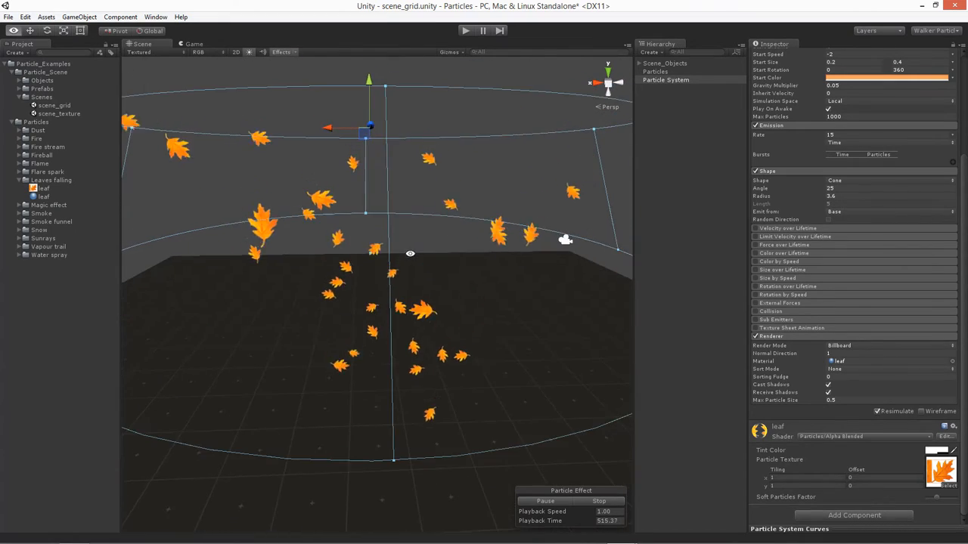
pyautogui.click(858, 198)
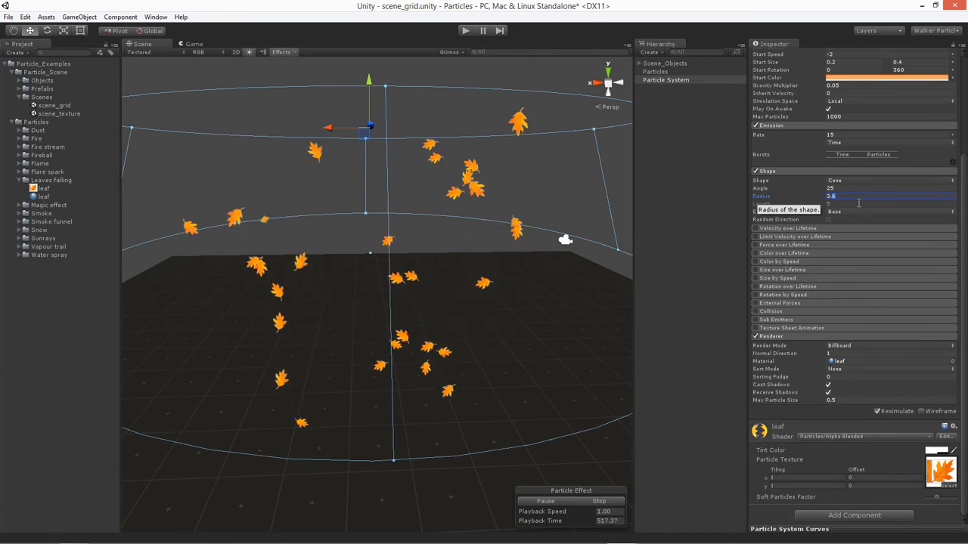
pyautogui.press('BackSpace')
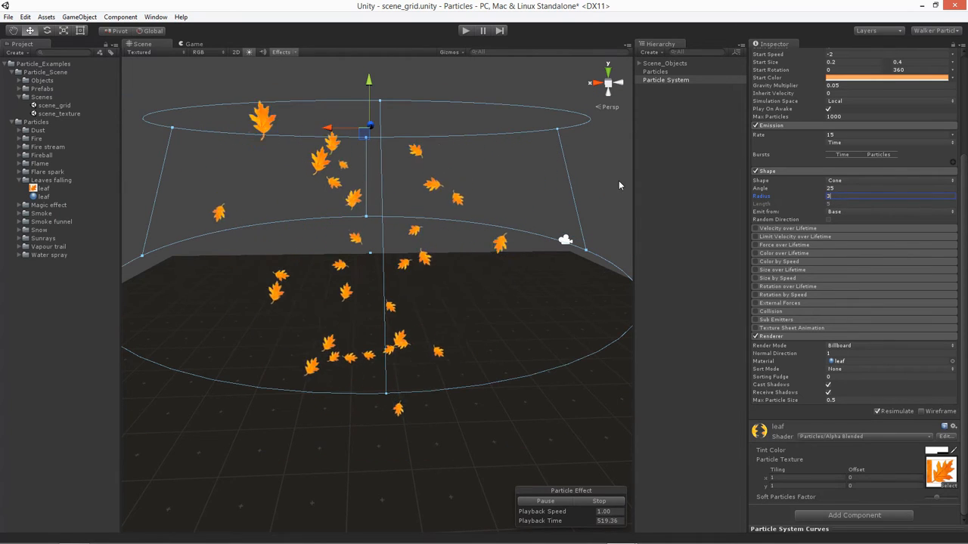
pyautogui.keyDown('alt'); pyautogui.moveTo(579, 210); pyautogui.dragTo(484, 249); pyautogui.keyUp('alt')
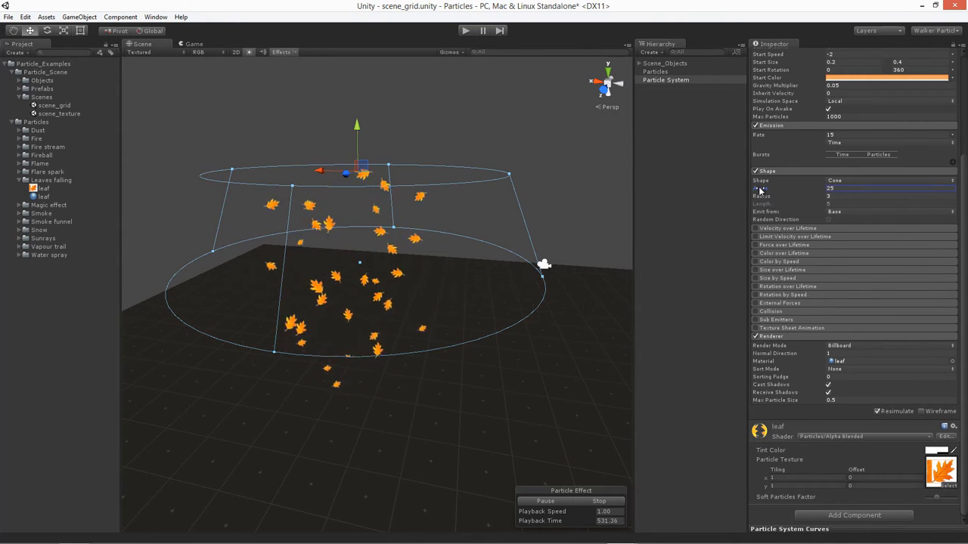
# Try a cone angle of 90 on the emitter shape, and settle on an angle of 0
pyautogui.moveTo(760, 188); pyautogui.dragTo(967, 194)
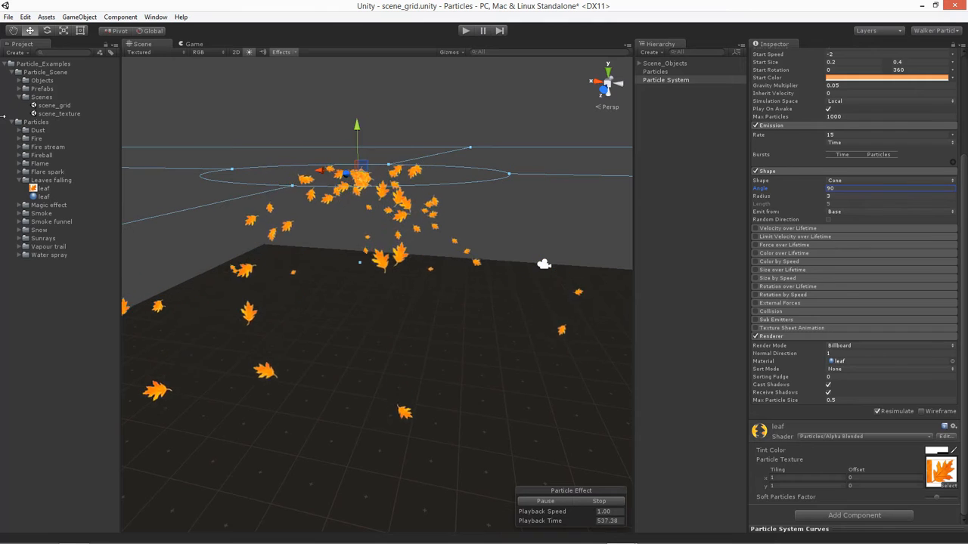
pyautogui.keyDown('alt'); pyautogui.moveTo(220, 270); pyautogui.dragTo(250, 248); pyautogui.keyUp('alt')
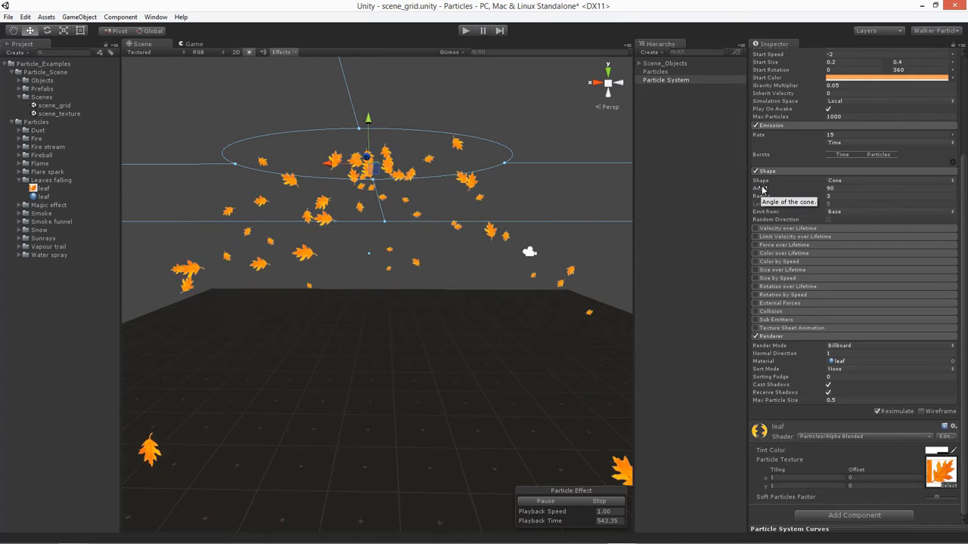
pyautogui.moveTo(768, 190); pyautogui.dragTo(401, 220)
pyautogui.keyDown('alt'); pyautogui.moveTo(269, 305); pyautogui.dragTo(333, 351); pyautogui.keyUp('alt')
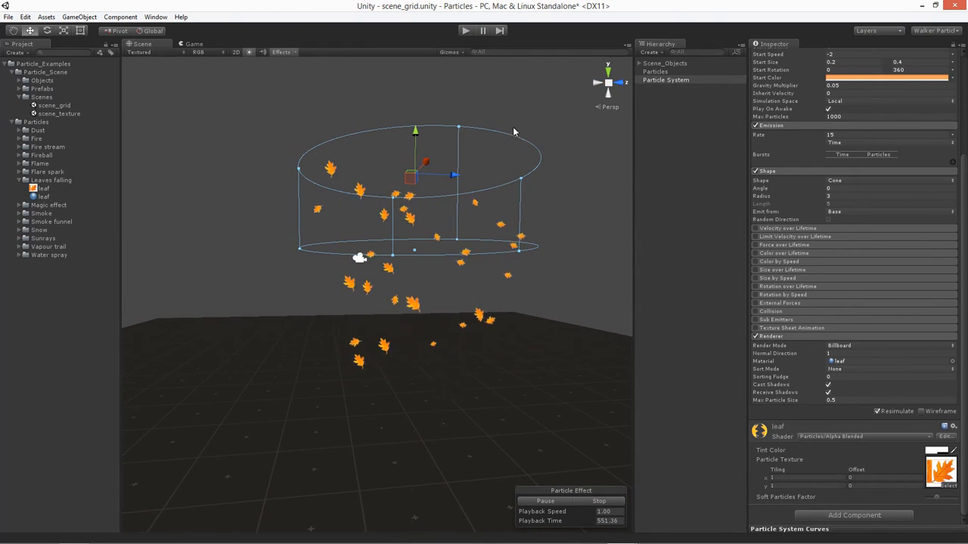
pyautogui.keyDown('alt'); pyautogui.moveTo(376, 325); pyautogui.dragTo(454, 332); pyautogui.keyUp('alt')
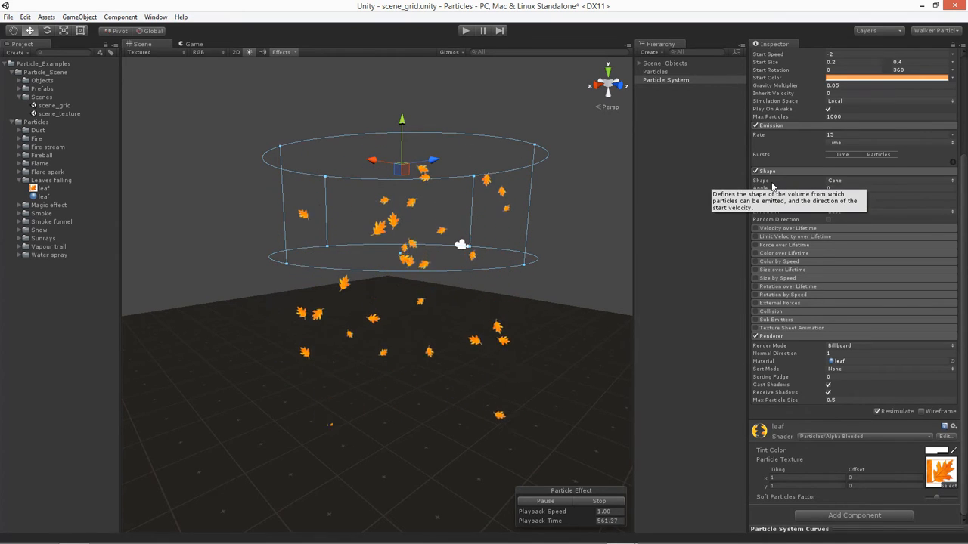
# Enable Velocity over Lifetime for the leaves with X and Z at -1 and the space set to World
pyautogui.click(765, 228)
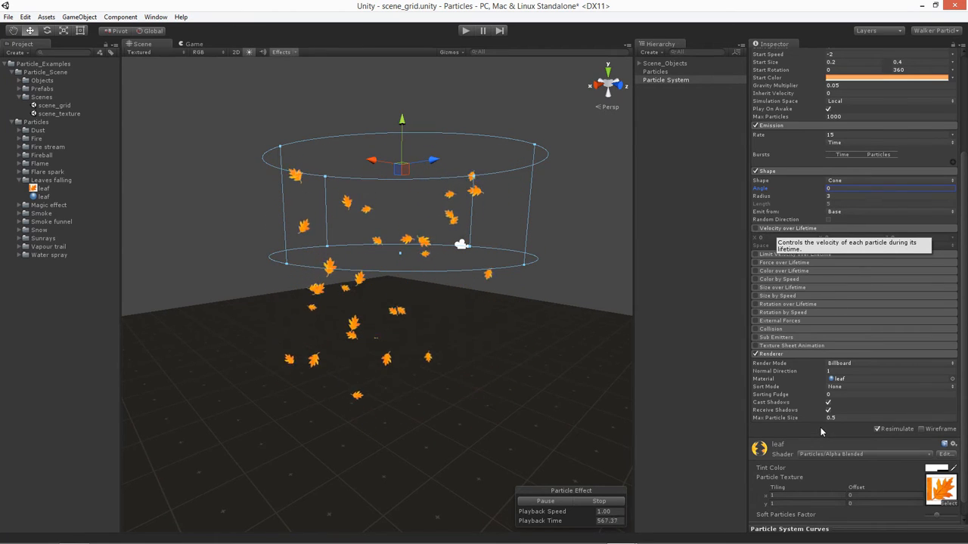
pyautogui.click(795, 230)
pyautogui.keyDown('alt'); pyautogui.moveTo(453, 315); pyautogui.dragTo(388, 326); pyautogui.keyUp('alt')
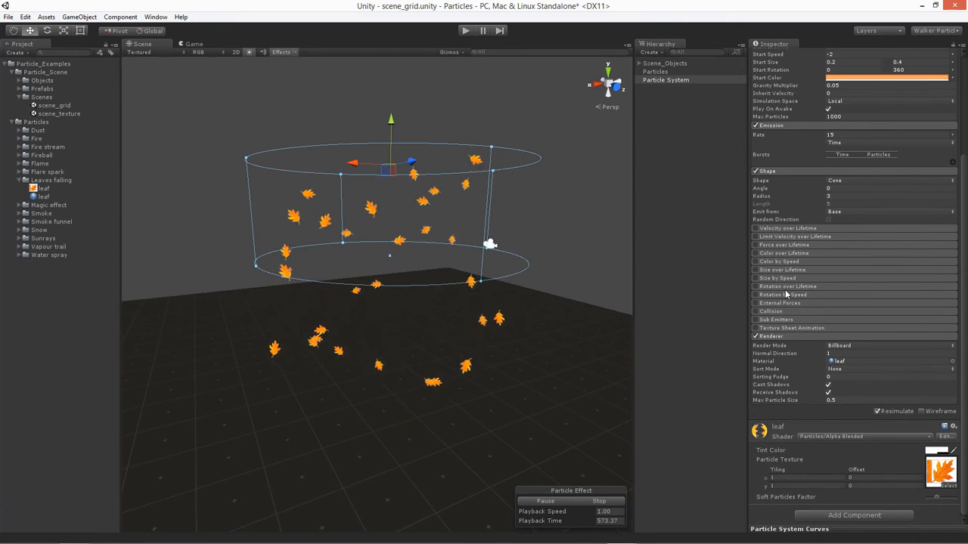
pyautogui.click(775, 229)
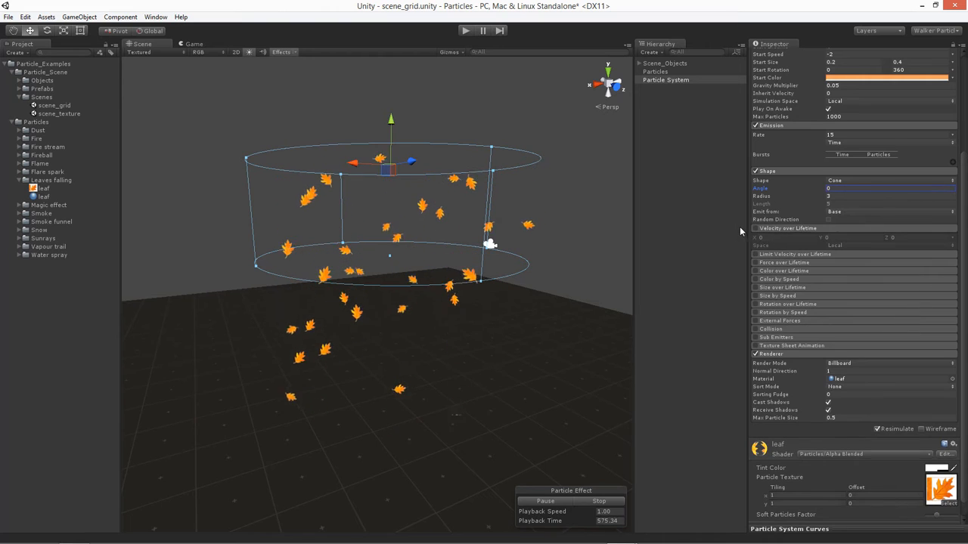
pyautogui.click(755, 228)
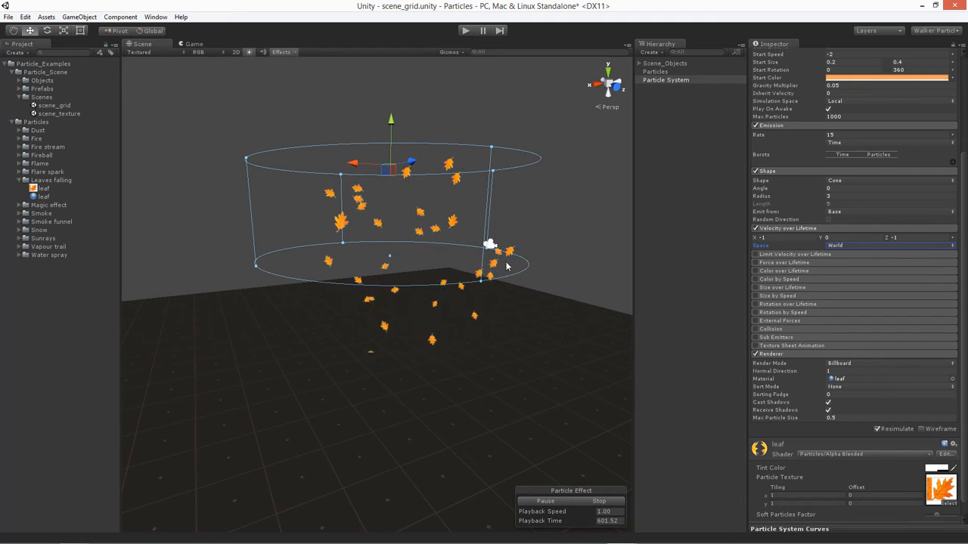
pyautogui.keyDown('alt'); pyautogui.moveTo(408, 259); pyautogui.dragTo(448, 266); pyautogui.keyUp('alt')
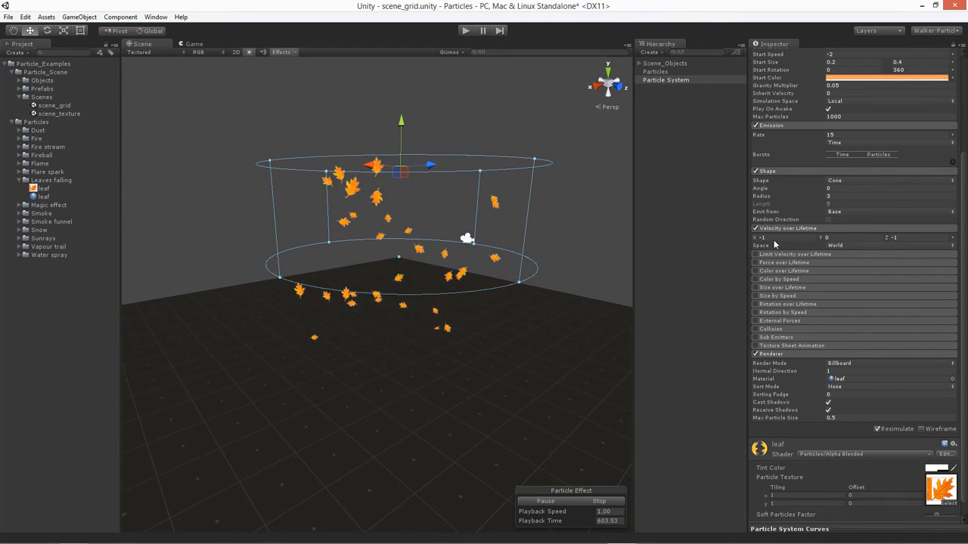
# Switch Velocity over Lifetime to Random Between Two Constants, ranging from -1 to 1 on both X and Z
pyautogui.click(950, 239)
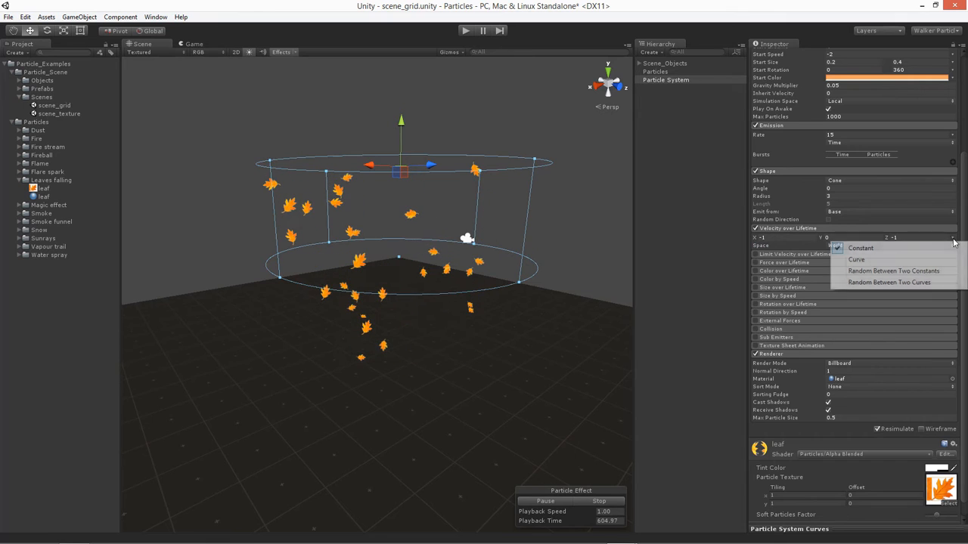
pyautogui.click(906, 271)
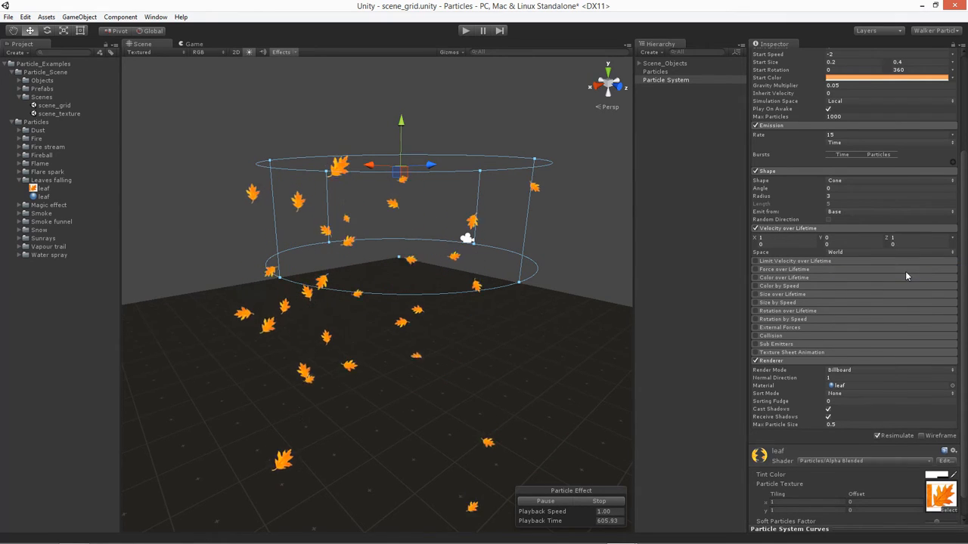
pyautogui.click(771, 238)
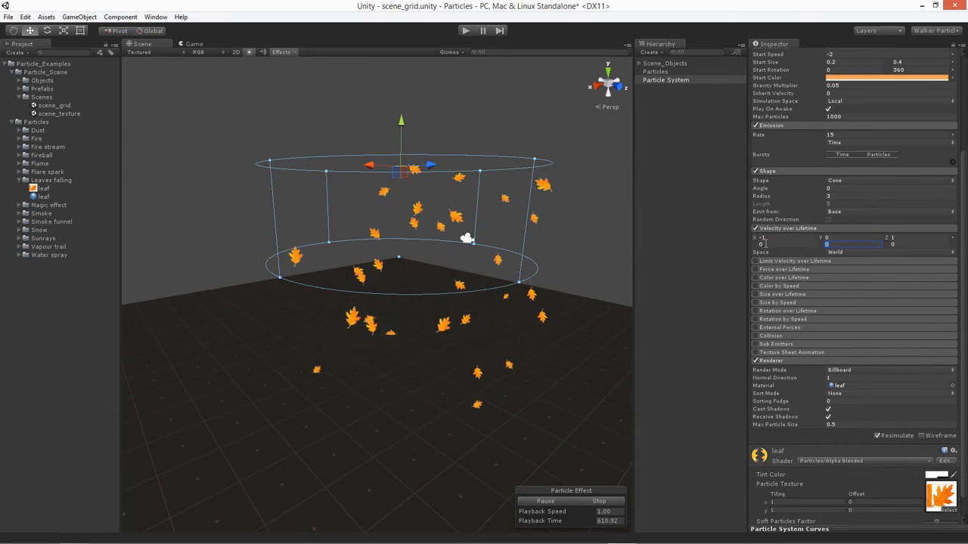
pyautogui.write('1')
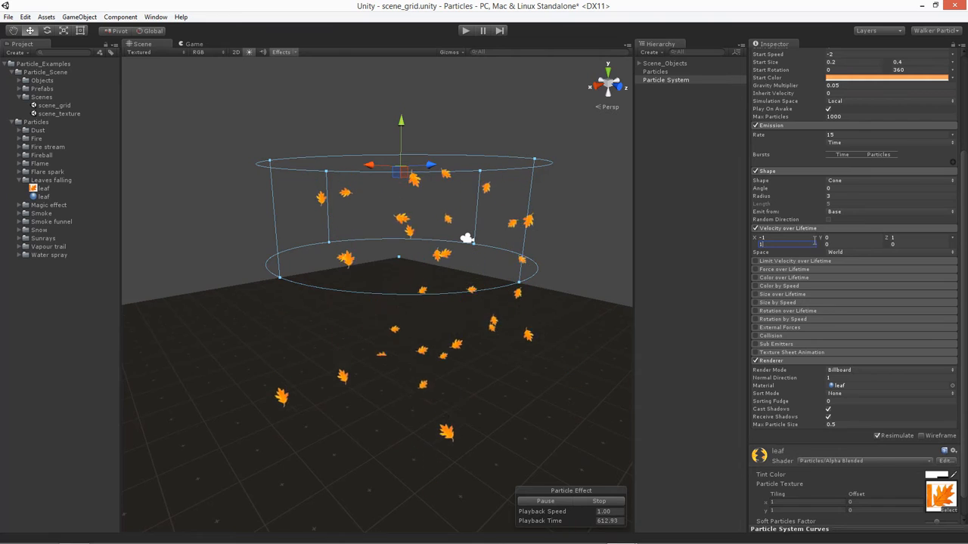
pyautogui.click(893, 238)
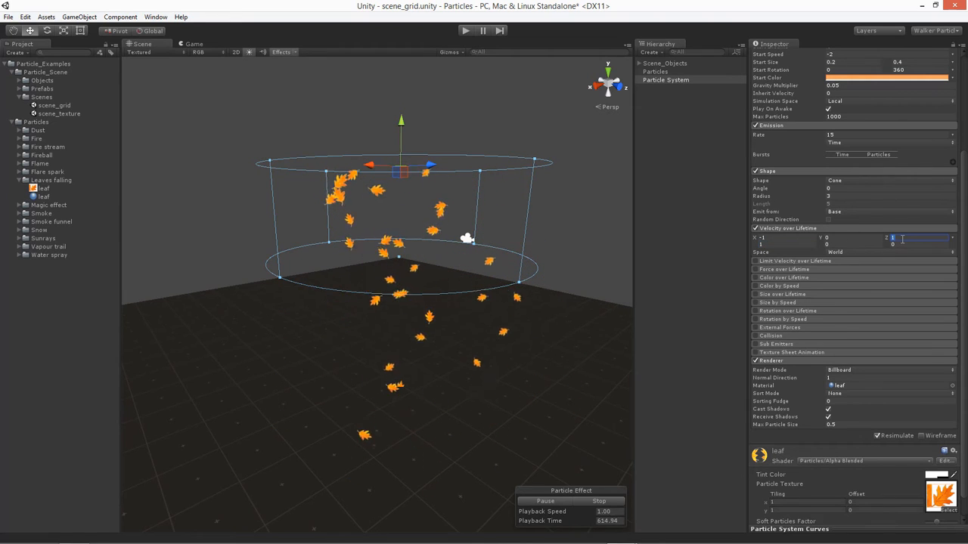
pyautogui.write('-1')
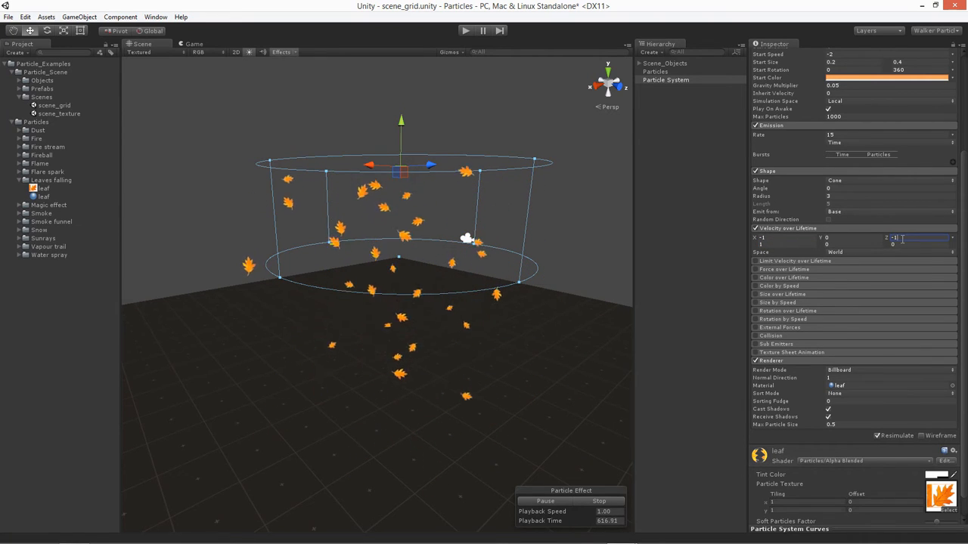
pyautogui.press('Tab')
pyautogui.write('1')
pyautogui.keyDown('alt'); pyautogui.moveTo(391, 263); pyautogui.dragTo(503, 331); pyautogui.keyUp('alt')
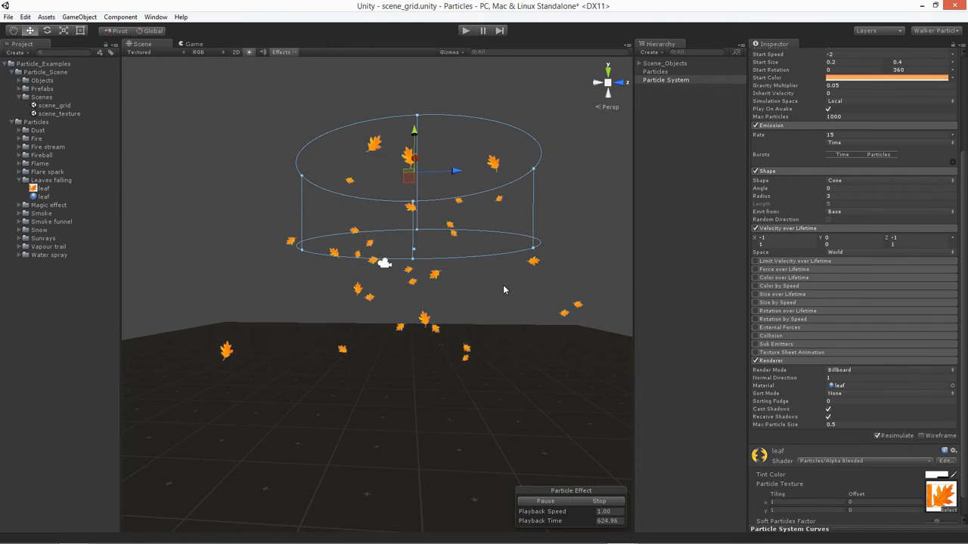
pyautogui.keyDown('alt'); pyautogui.moveTo(457, 284); pyautogui.dragTo(316, 202); pyautogui.keyUp('alt')
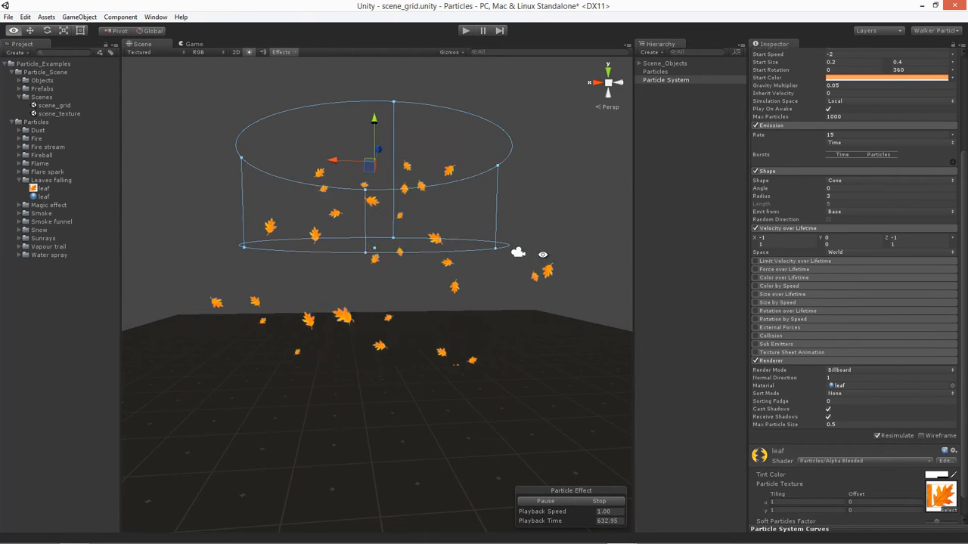
pyautogui.moveTo(461, 254)
pyautogui.keyDown('alt'); pyautogui.mouseDown()
pyautogui.moveTo(201, 279)
pyautogui.moveTo(473, 268)
pyautogui.mouseUp(); pyautogui.keyUp('alt')
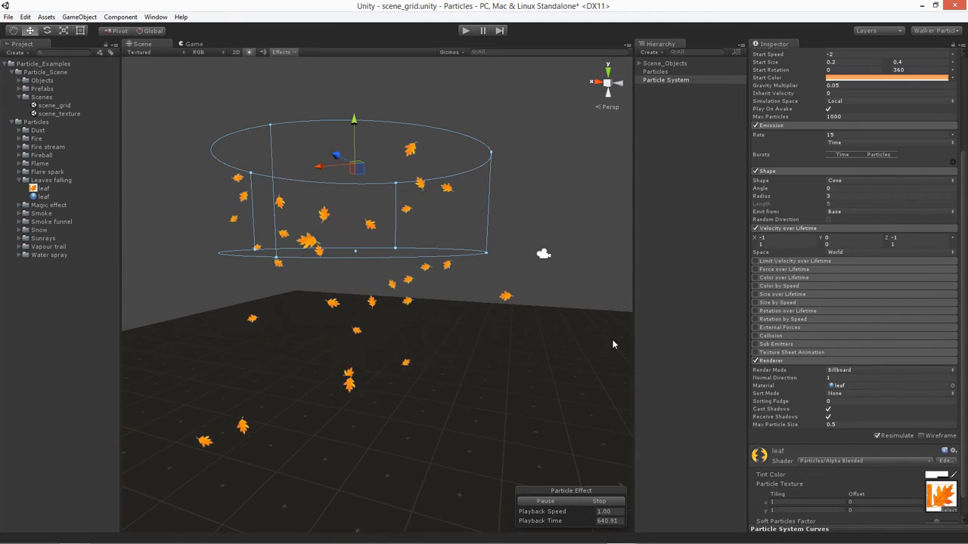
pyautogui.keyDown('alt'); pyautogui.moveTo(427, 266); pyautogui.dragTo(333, 355); pyautogui.keyUp('alt')
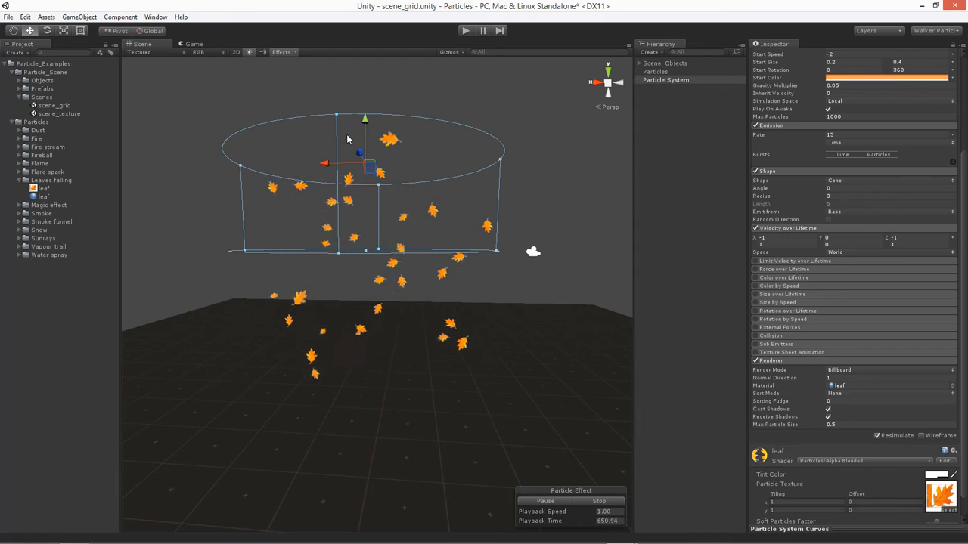
# Enable Color over Lifetime and add two opaque alpha keys to its gradient, at about 25% and 75%
pyautogui.click(787, 279)
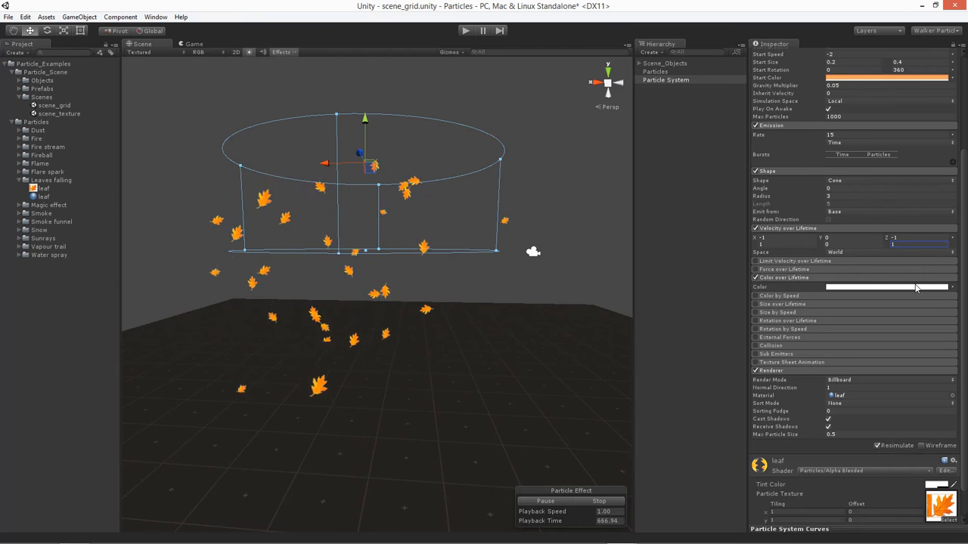
pyautogui.click(953, 288)
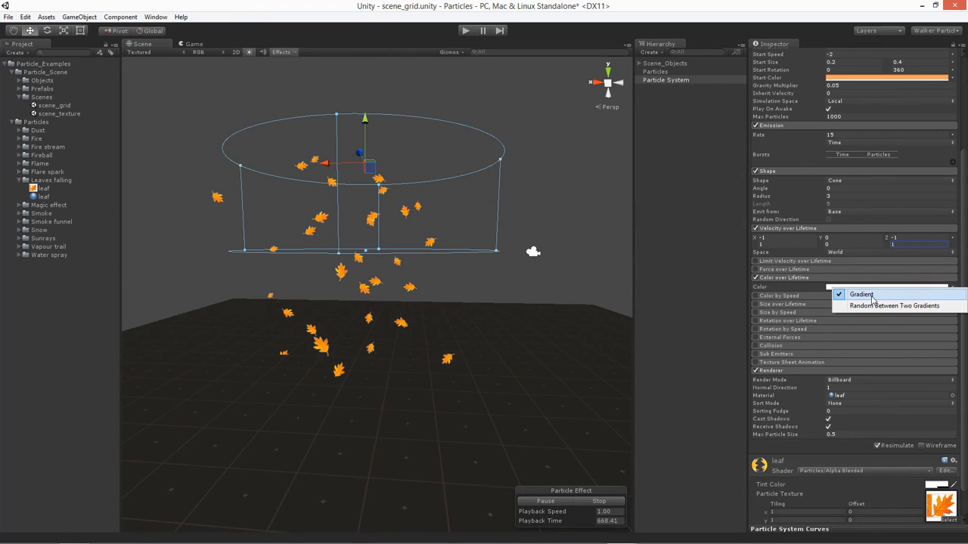
pyautogui.click(858, 289)
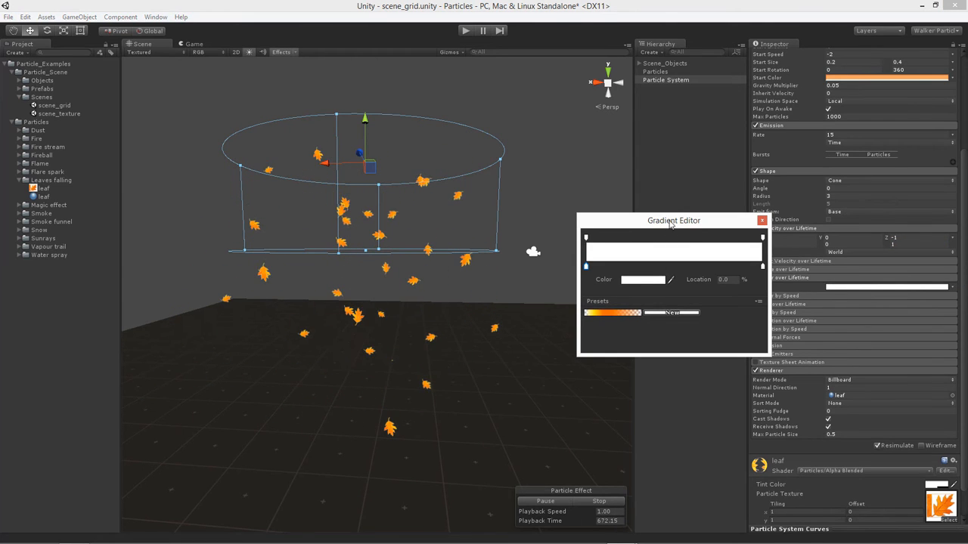
pyautogui.moveTo(670, 223); pyautogui.dragTo(663, 247)
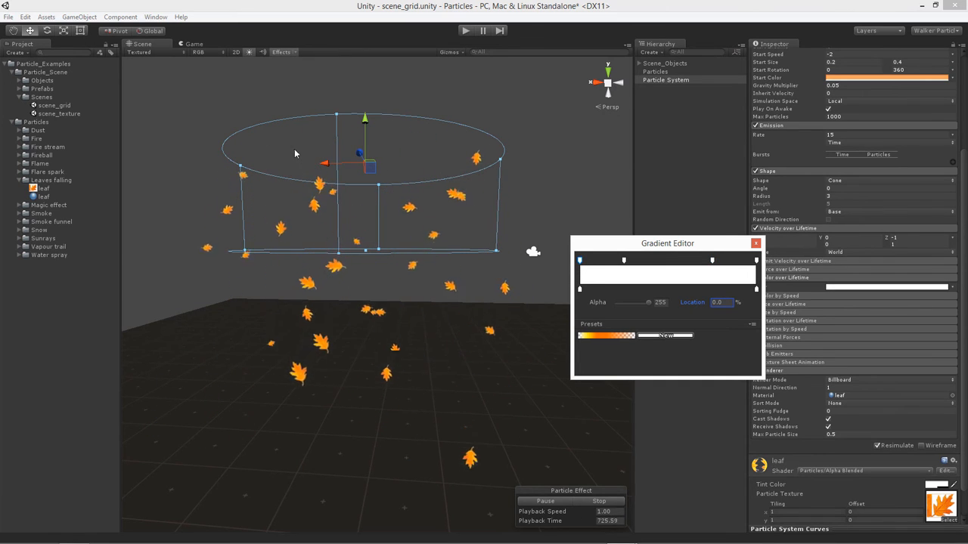
# Set the alpha of the gradient's first and last keys to 0 so the leaves fade in and out
pyautogui.moveTo(649, 302); pyautogui.dragTo(587, 303)
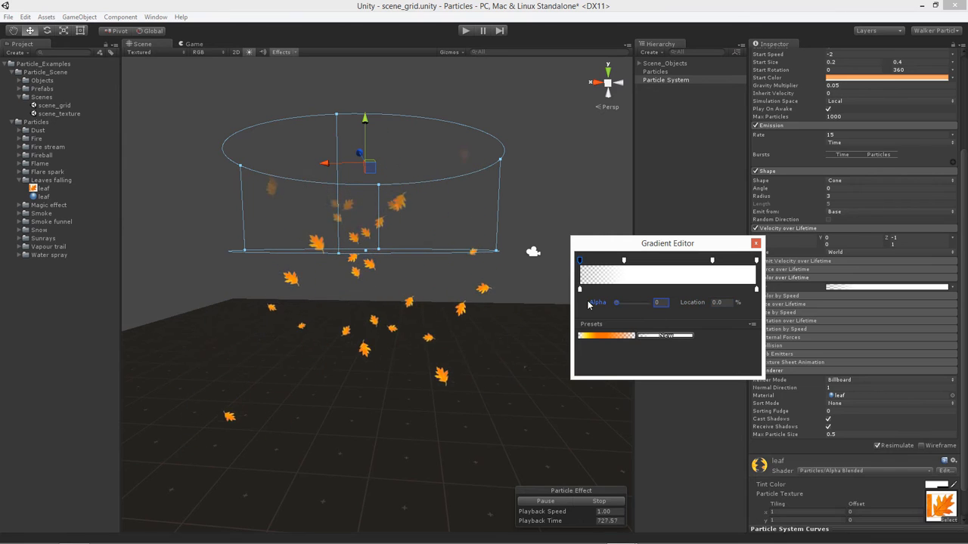
pyautogui.click(756, 260)
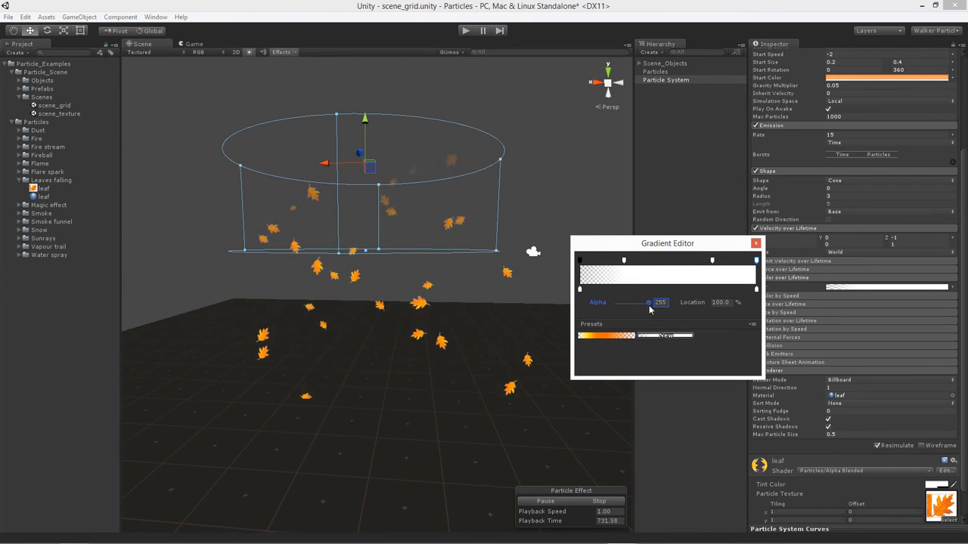
pyautogui.moveTo(648, 303); pyautogui.dragTo(587, 304)
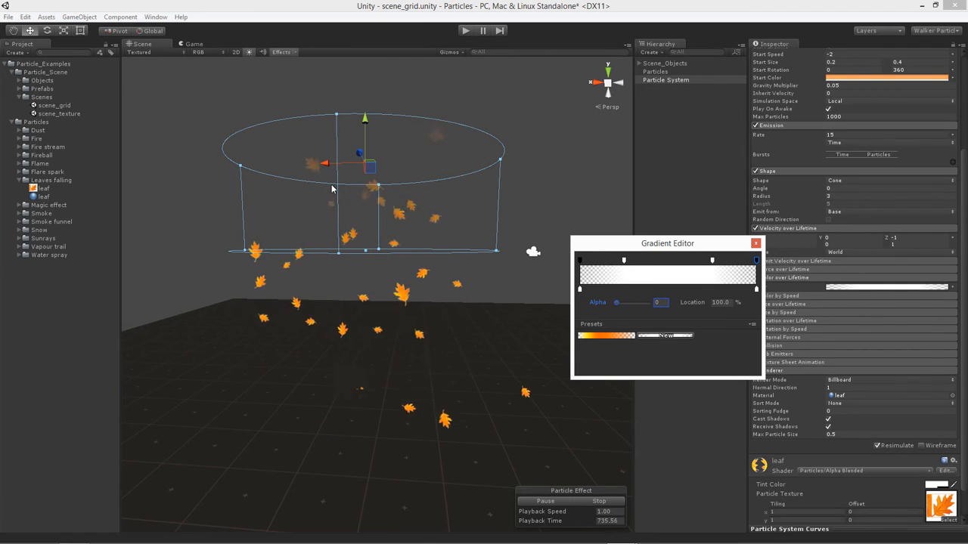
pyautogui.click(332, 227)
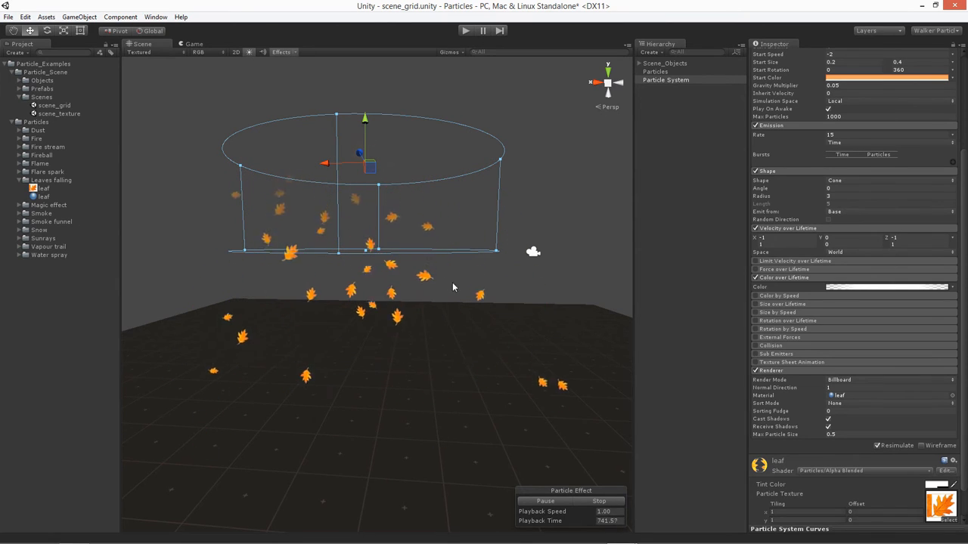
pyautogui.moveTo(417, 335); pyautogui.dragTo(396, 207, button='middle')
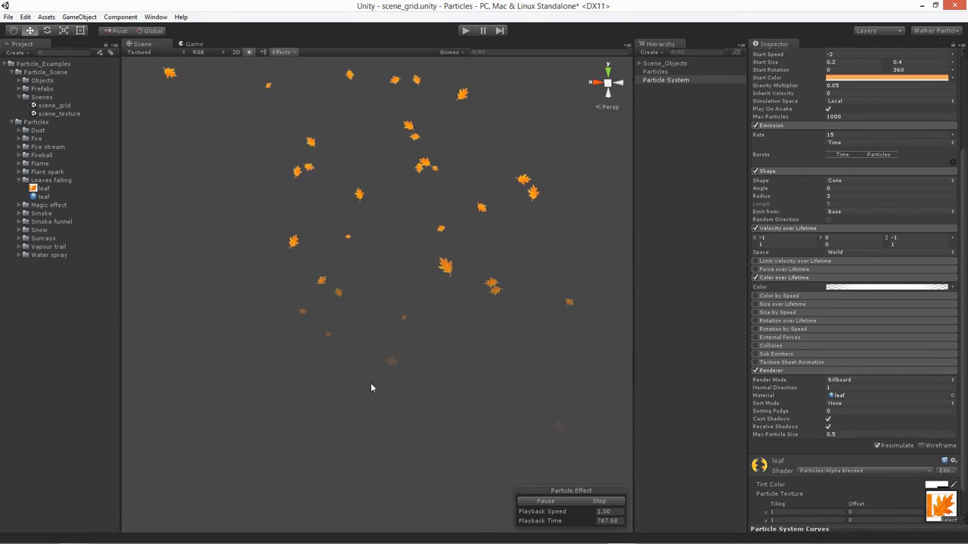
pyautogui.moveTo(384, 112); pyautogui.dragTo(353, 355, button='middle')
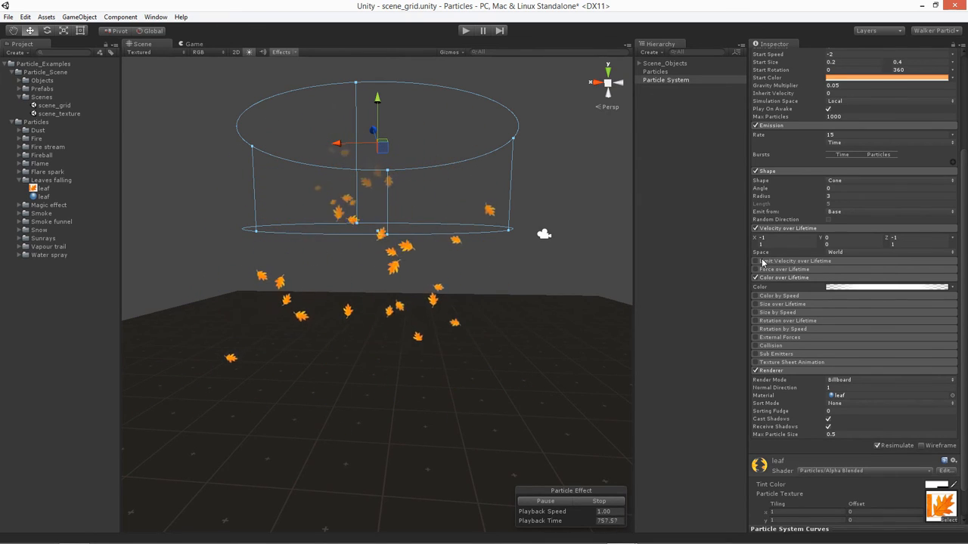
# Review the leaves' Color over Lifetime gradient and leave it as it is
pyautogui.click(848, 288)
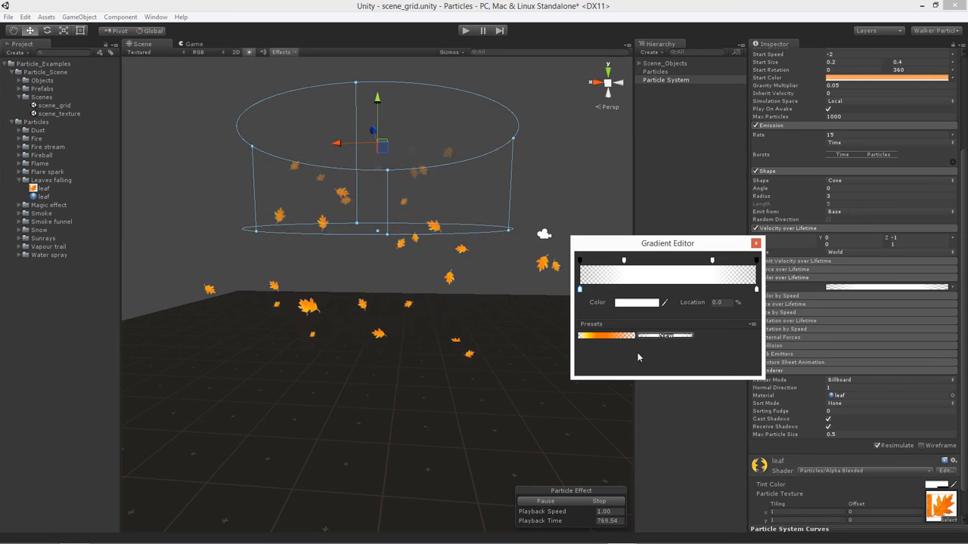
pyautogui.click(756, 244)
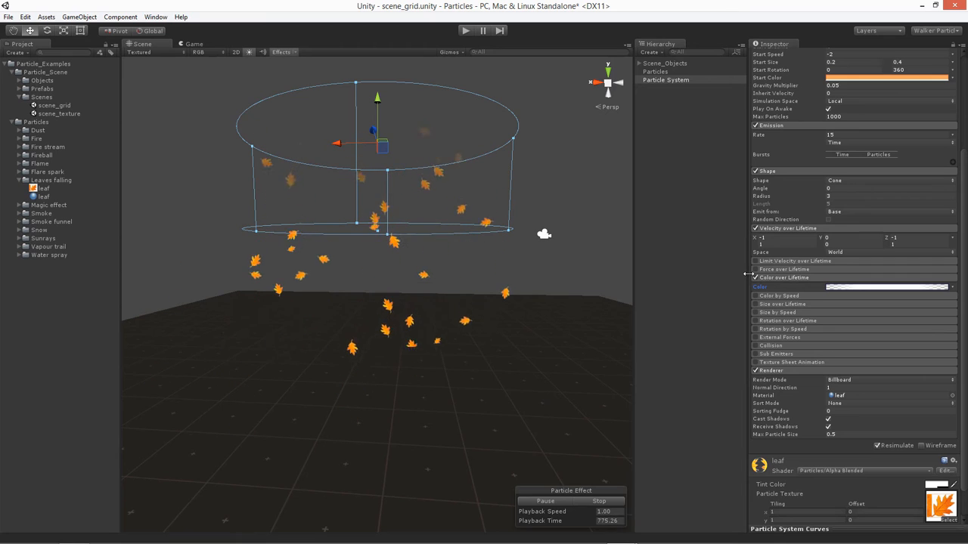
# Enable Size over Lifetime for the leaves and show its size curve for editing
pyautogui.click(783, 305)
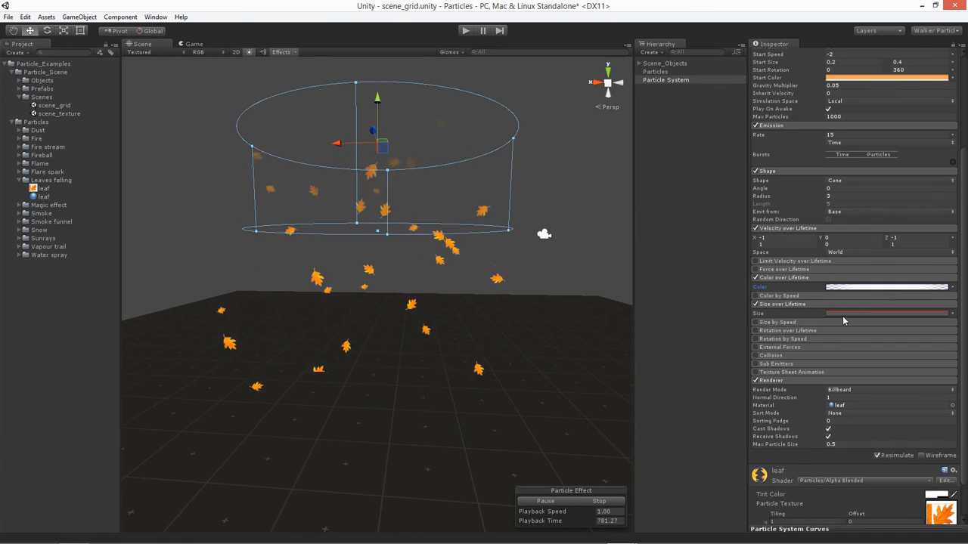
pyautogui.scroll(-3, 843, 321)
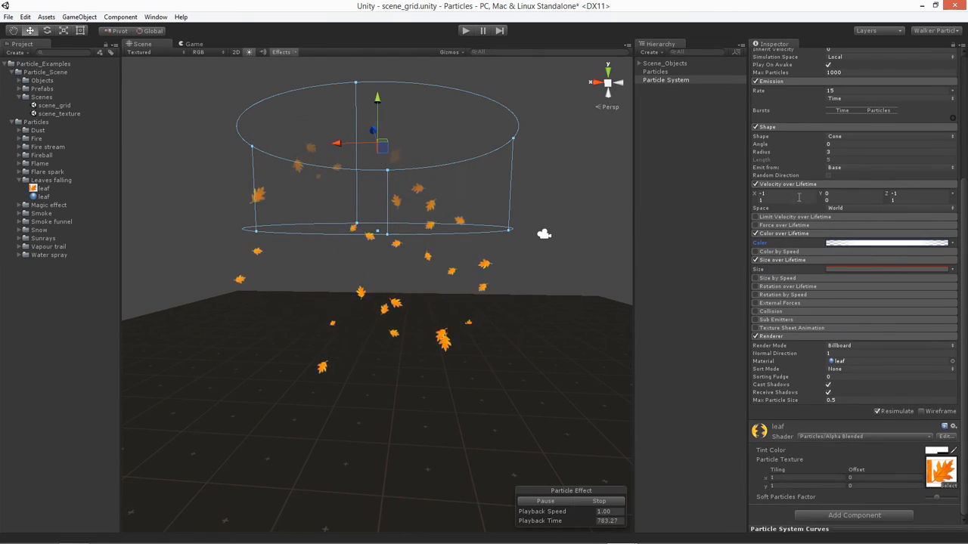
pyautogui.scroll(8, 798, 198)
pyautogui.scroll(-8, 827, 330)
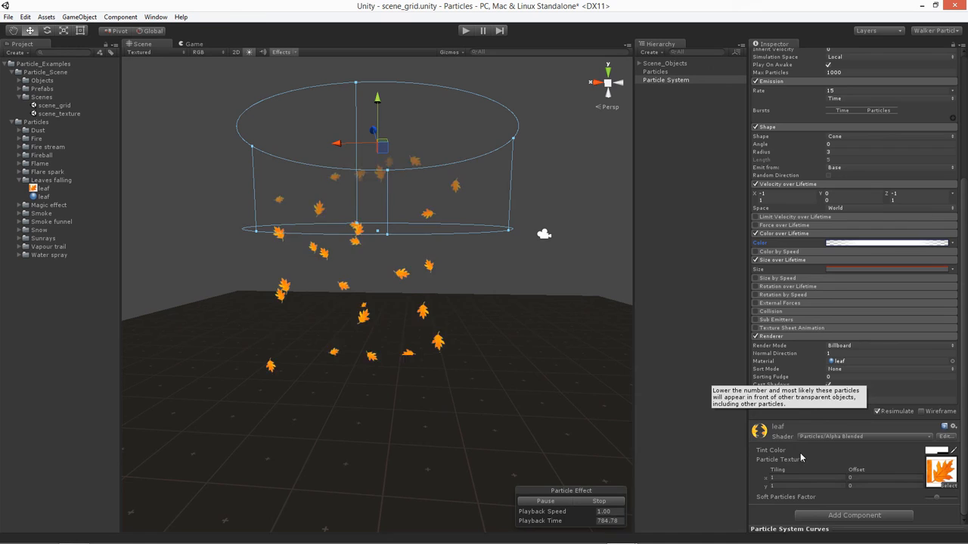
pyautogui.click(776, 529)
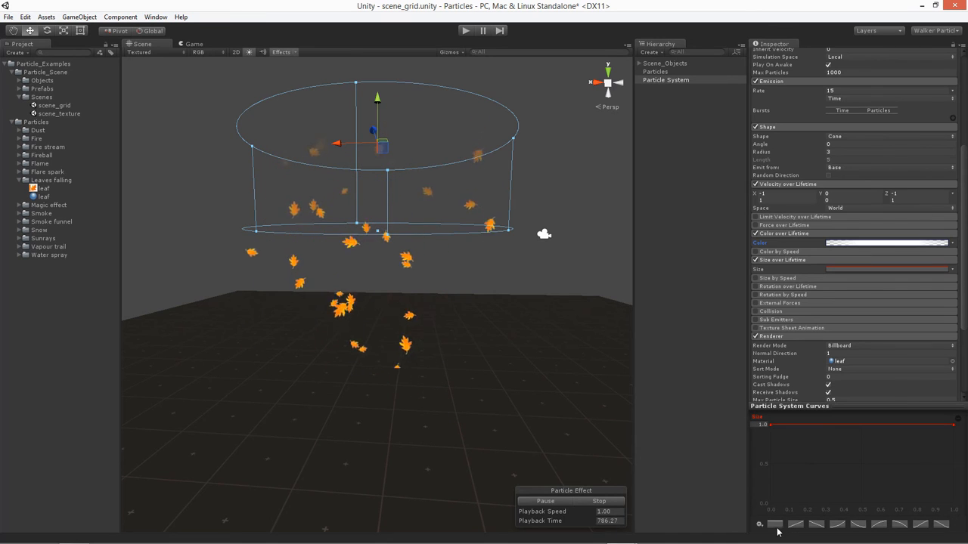
pyautogui.click(776, 411)
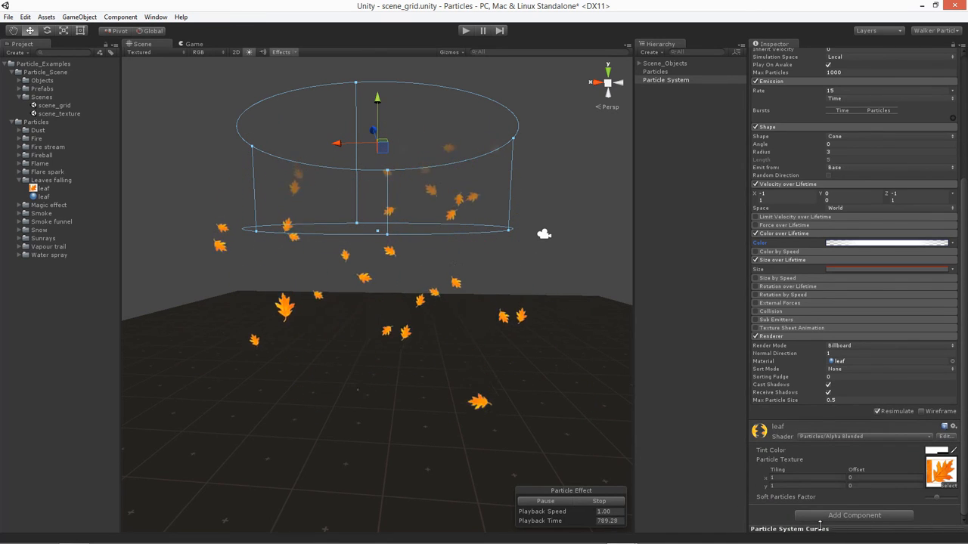
pyautogui.click(789, 529)
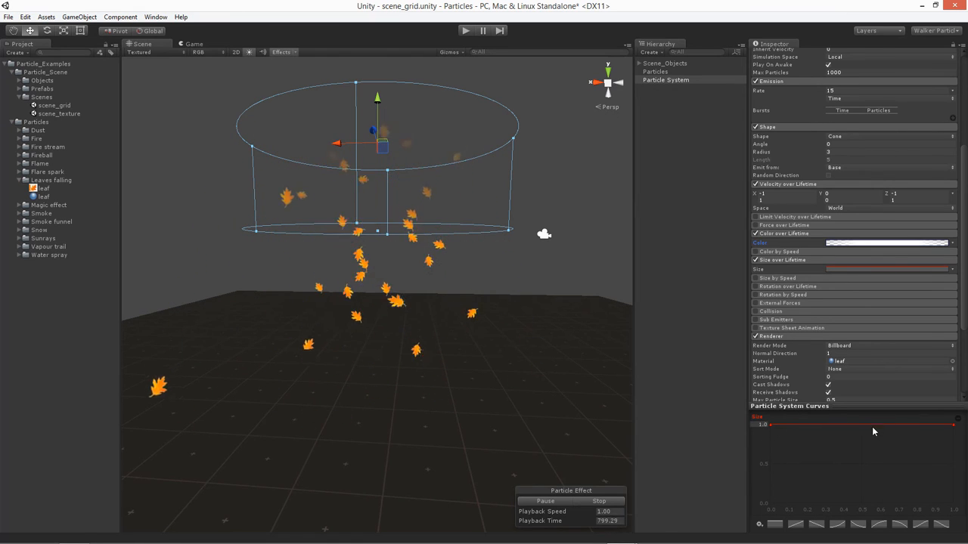
# Try to add a key to the Size over Lifetime curve and lower its end key slightly
pyautogui.moveTo(300, 443); pyautogui.dragTo(328, 395, button='middle')
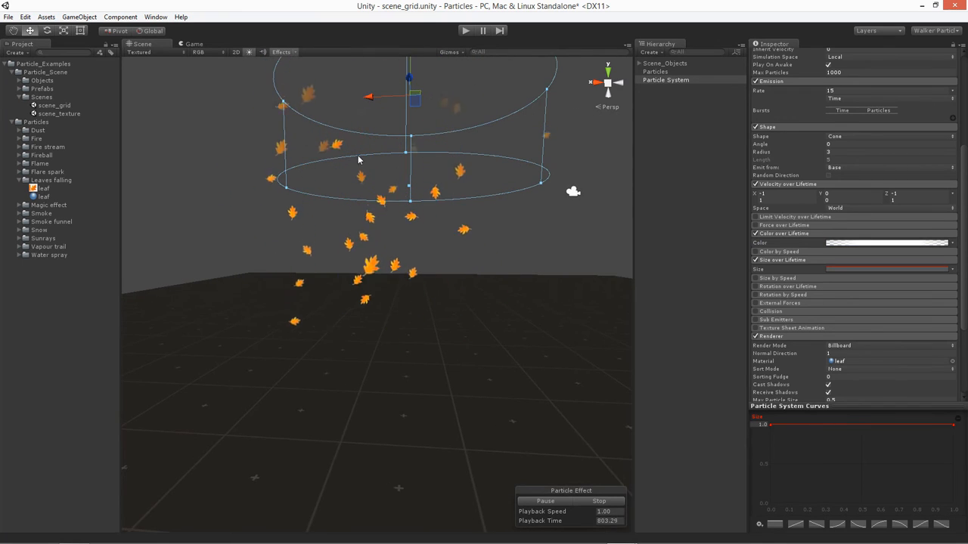
pyautogui.moveTo(359, 447); pyautogui.dragTo(368, 229, button='middle')
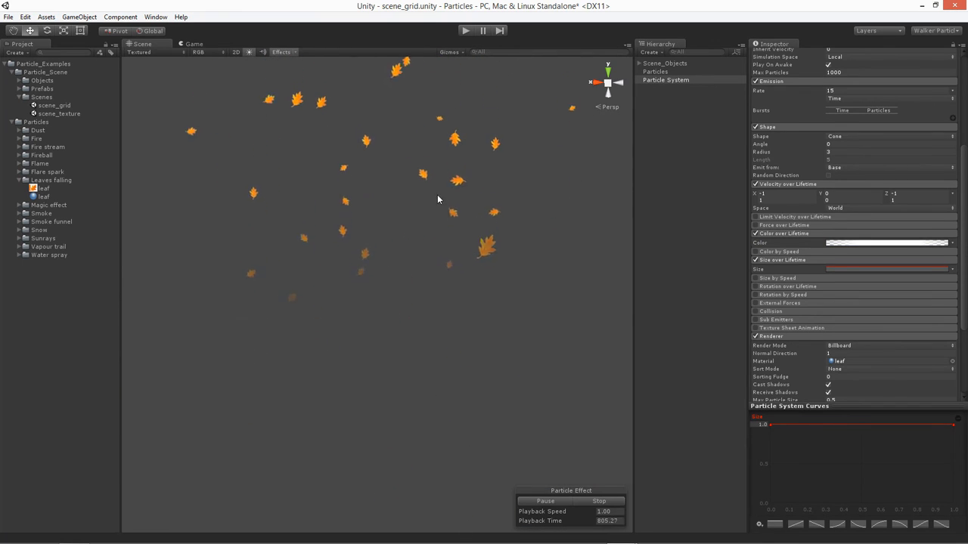
pyautogui.rightClick(923, 428)
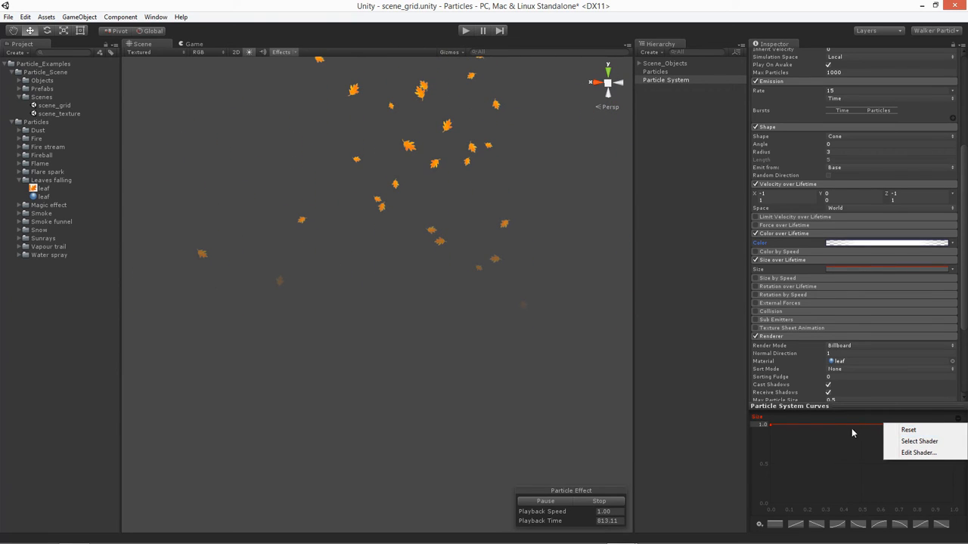
pyautogui.click(908, 431)
pyautogui.rightClick(921, 428)
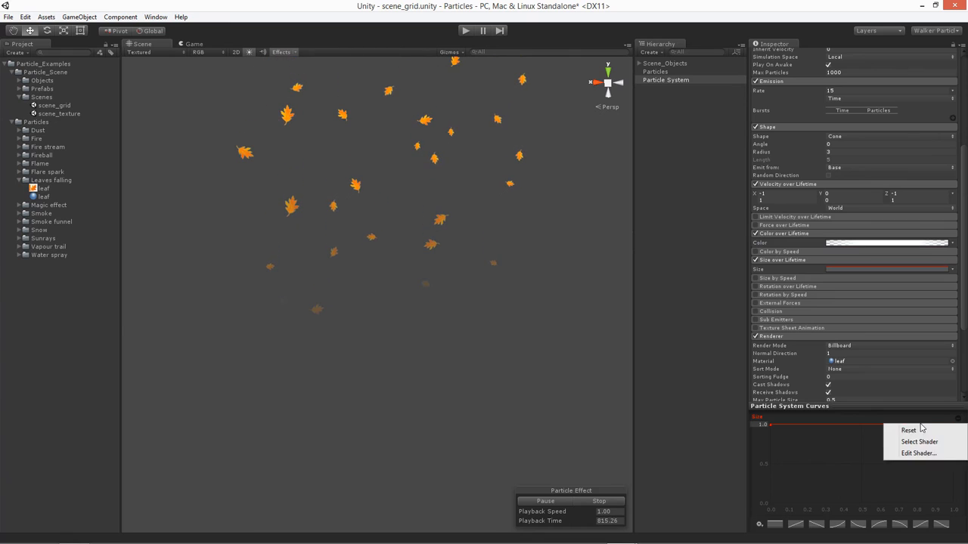
pyautogui.click(888, 430)
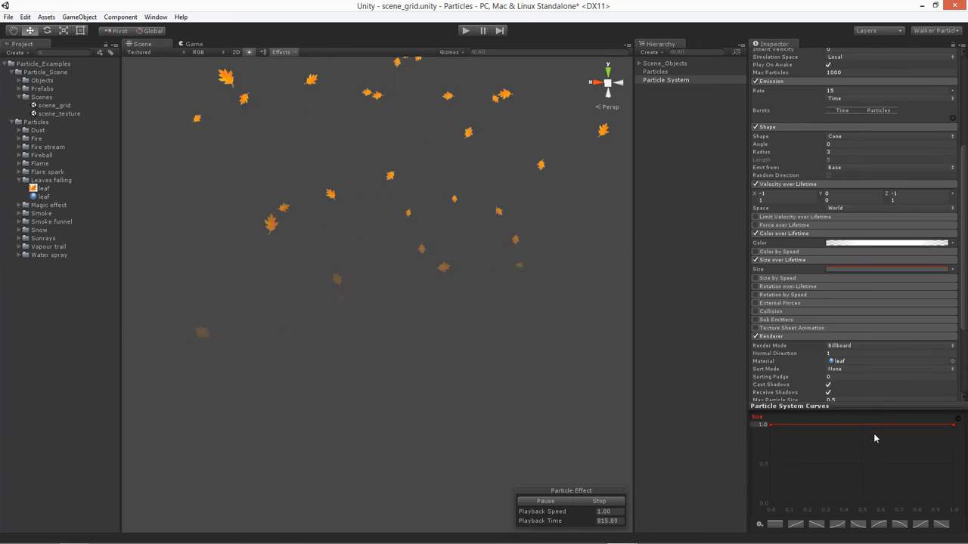
pyautogui.rightClick(917, 428)
pyautogui.rightClick(917, 428)
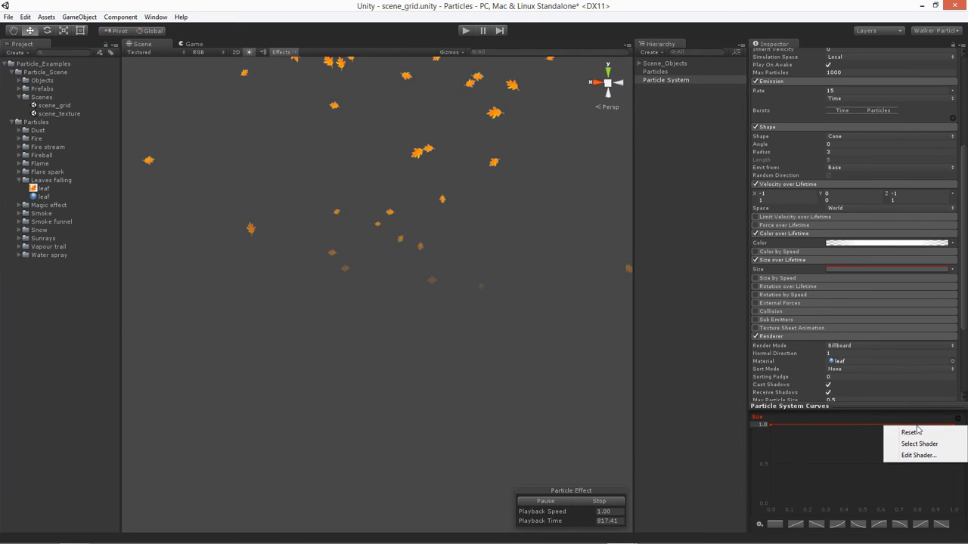
pyautogui.click(888, 433)
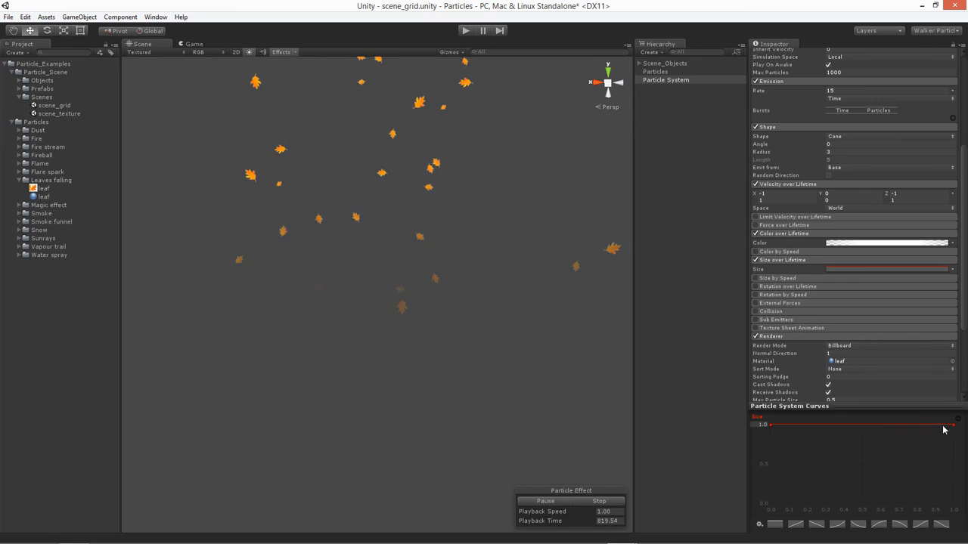
pyautogui.moveTo(952, 427); pyautogui.dragTo(953, 433)
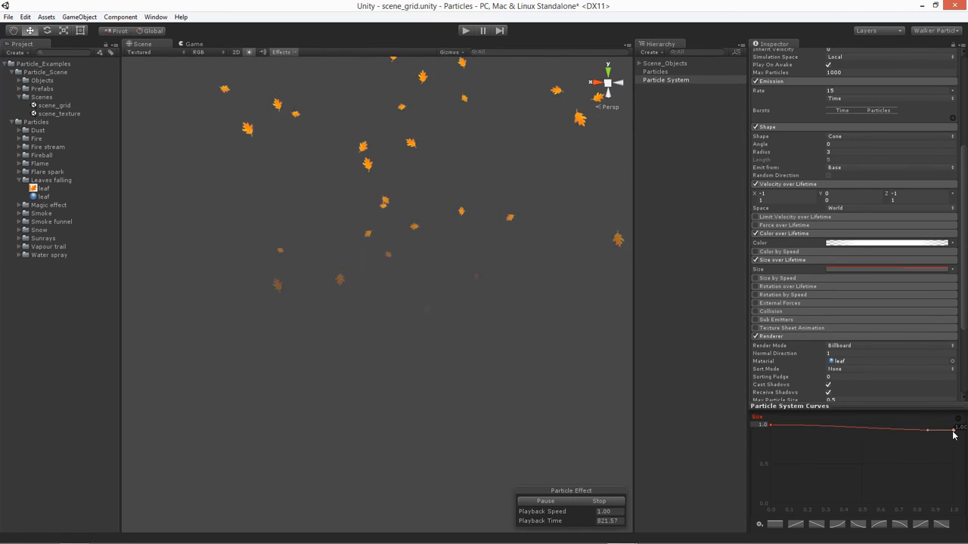
pyautogui.rightClick(912, 435)
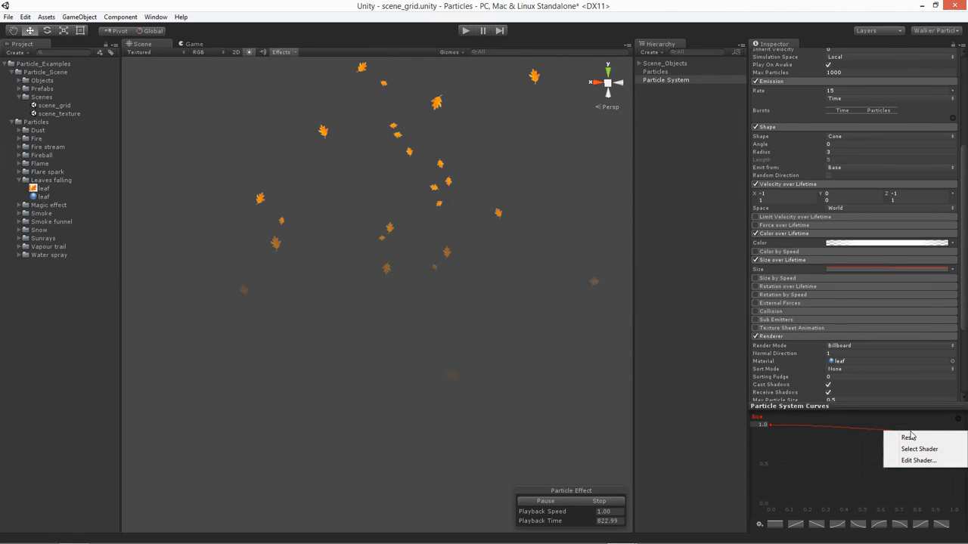
pyautogui.rightClick(881, 429)
pyautogui.click(880, 432)
pyautogui.rightClick(879, 433)
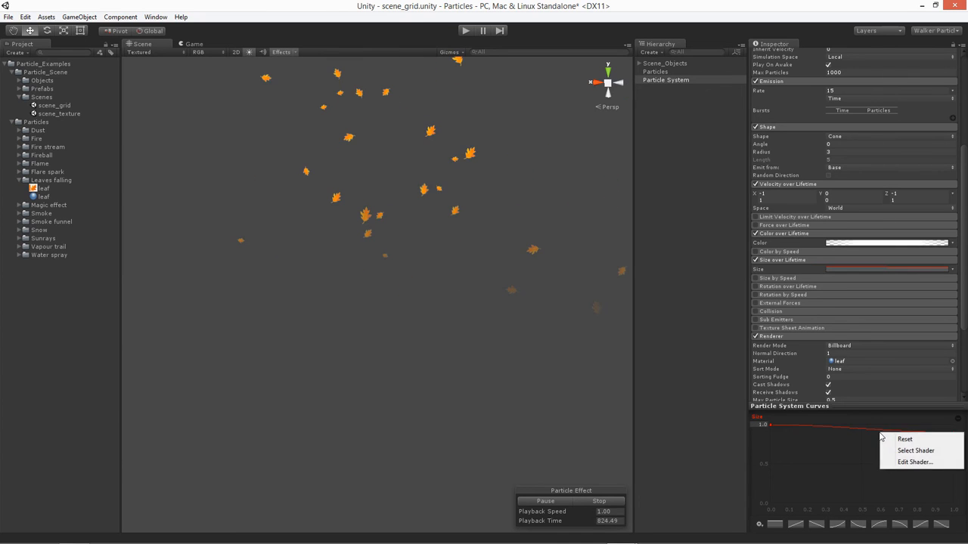
pyautogui.click(879, 431)
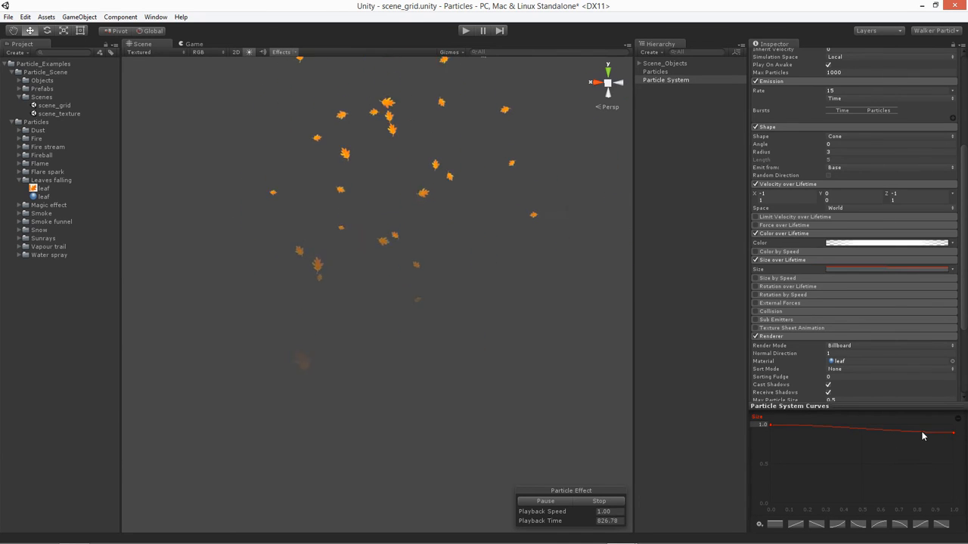
# Add a key to the size curve and shape it to hold 1.0 until about 0.9, dropping to about 0.5 at the end
pyautogui.doubleClick(921, 432)
pyautogui.moveTo(921, 432); pyautogui.dragTo(920, 441)
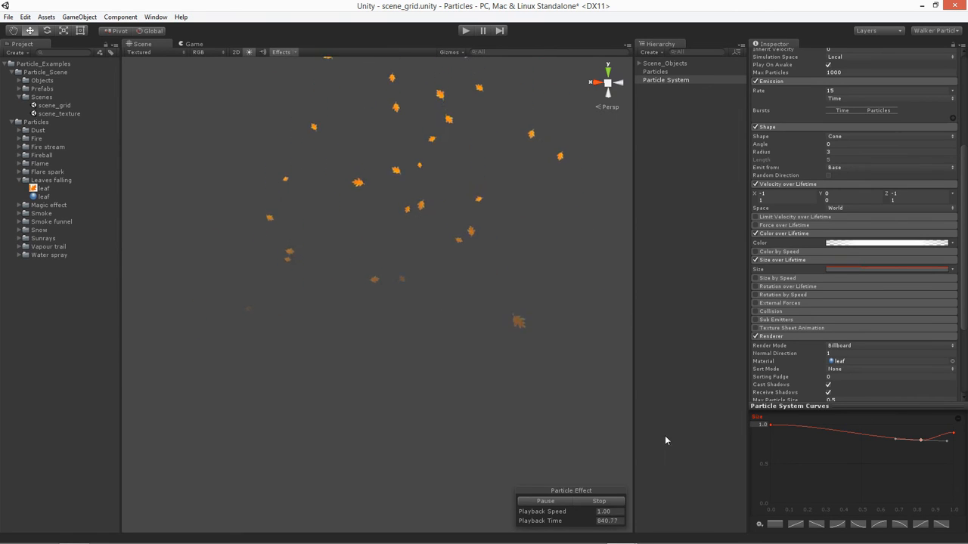
pyautogui.click(953, 435)
pyautogui.moveTo(954, 439); pyautogui.dragTo(946, 462)
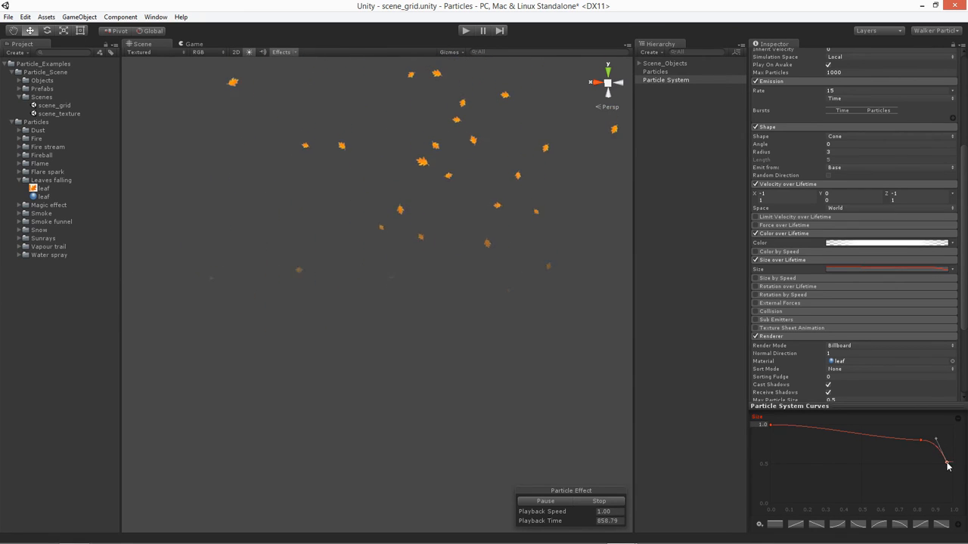
pyautogui.moveTo(952, 466); pyautogui.dragTo(941, 416)
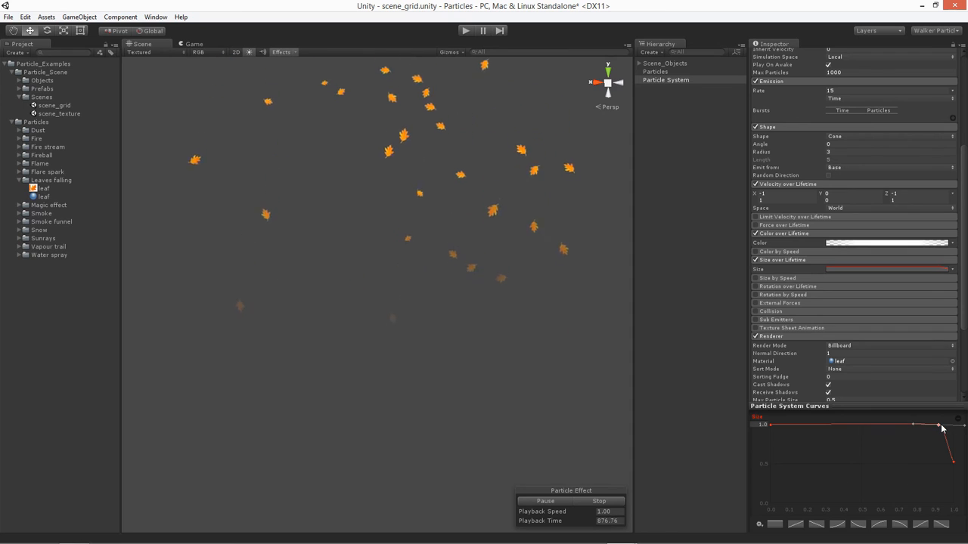
pyautogui.moveTo(937, 427)
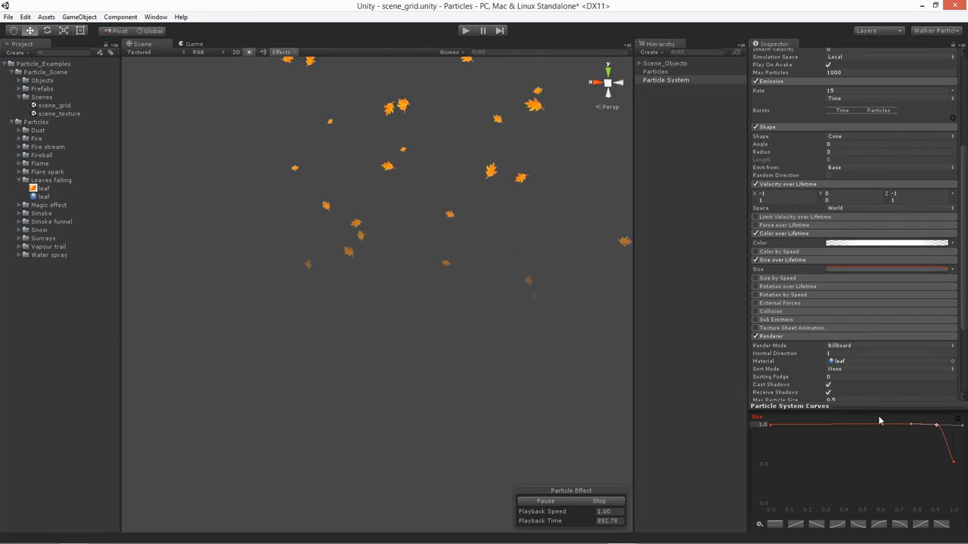
# Inspect the ground plane's components and reselect the Particle System
pyautogui.scroll(-1, 809, 311)
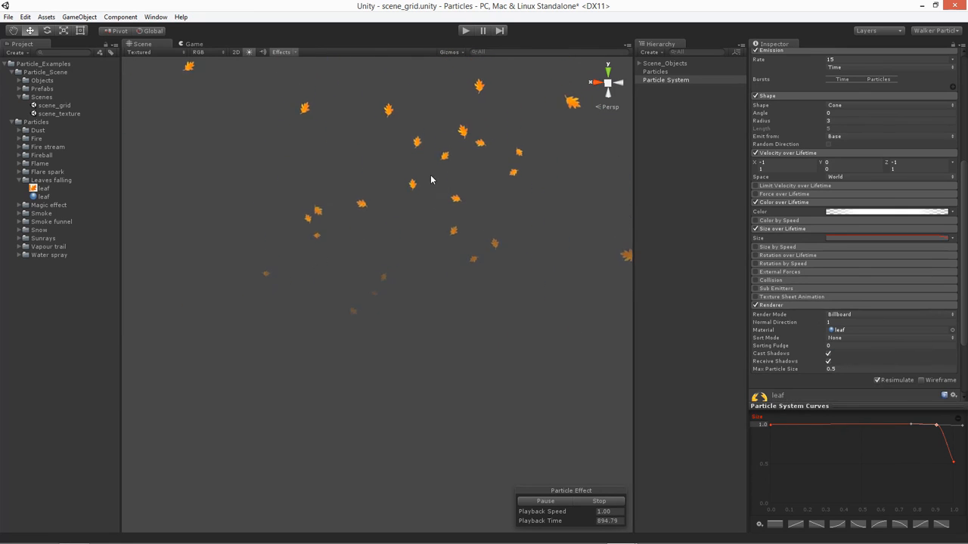
pyautogui.moveTo(432, 179); pyautogui.dragTo(403, 299, button='middle')
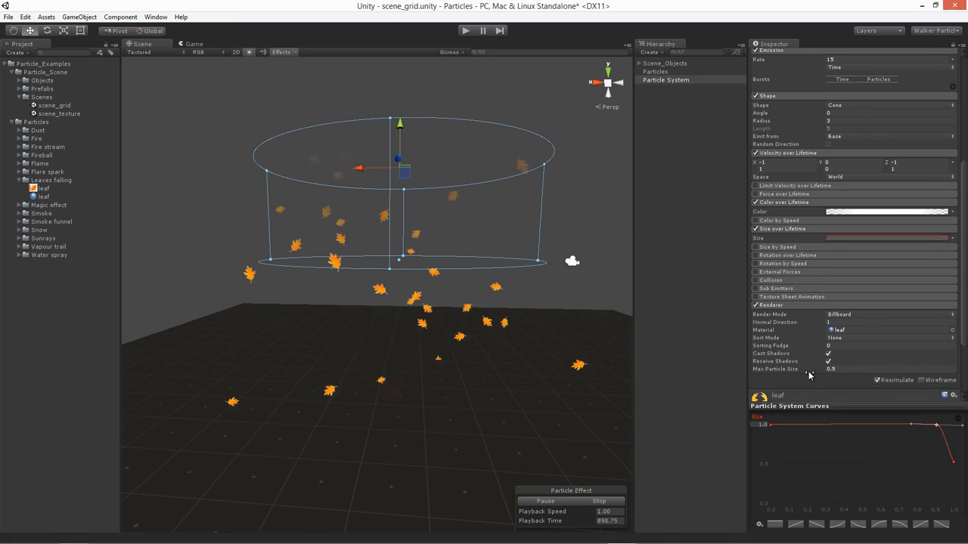
pyautogui.scroll(-3, 785, 279)
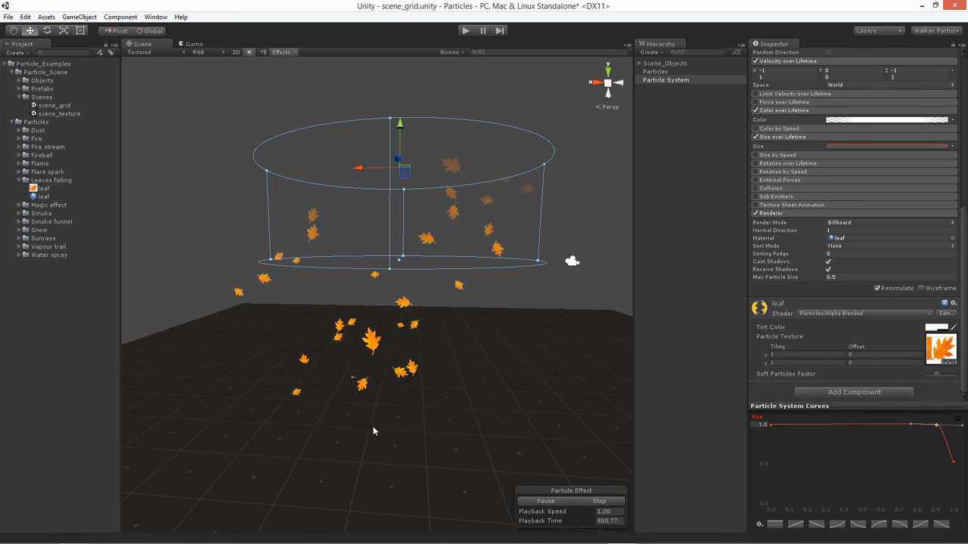
pyautogui.click(436, 416)
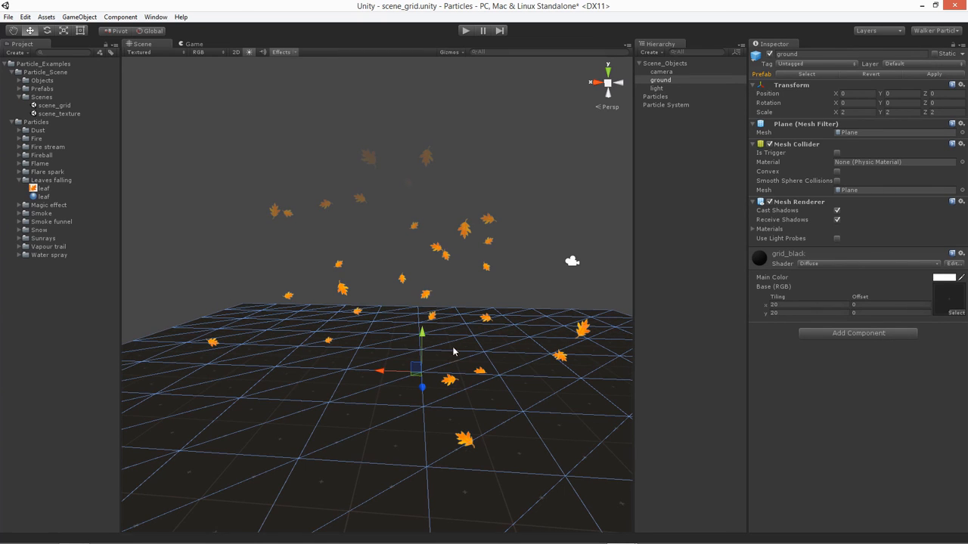
pyautogui.click(677, 104)
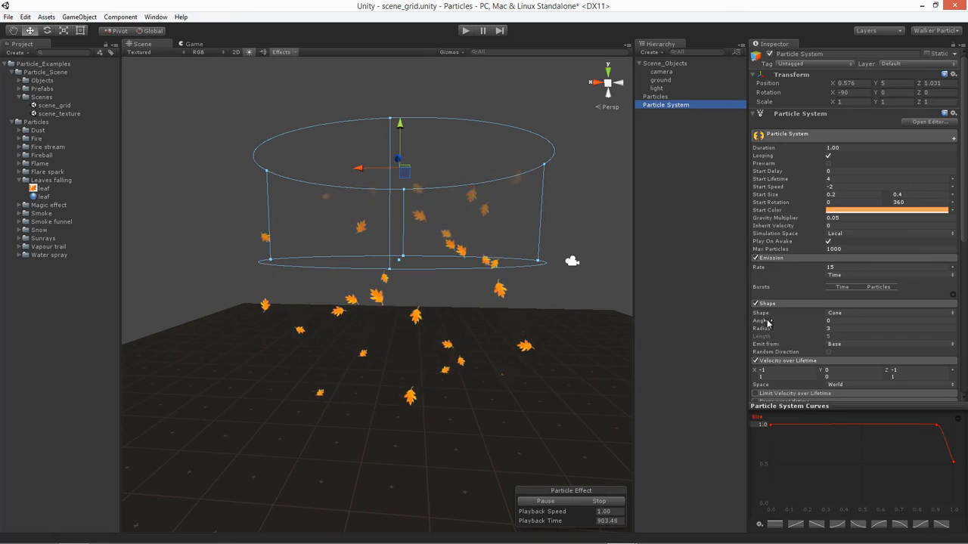
# Enable Collision for the leaves and set its type to World
pyautogui.scroll(-10, 760, 231)
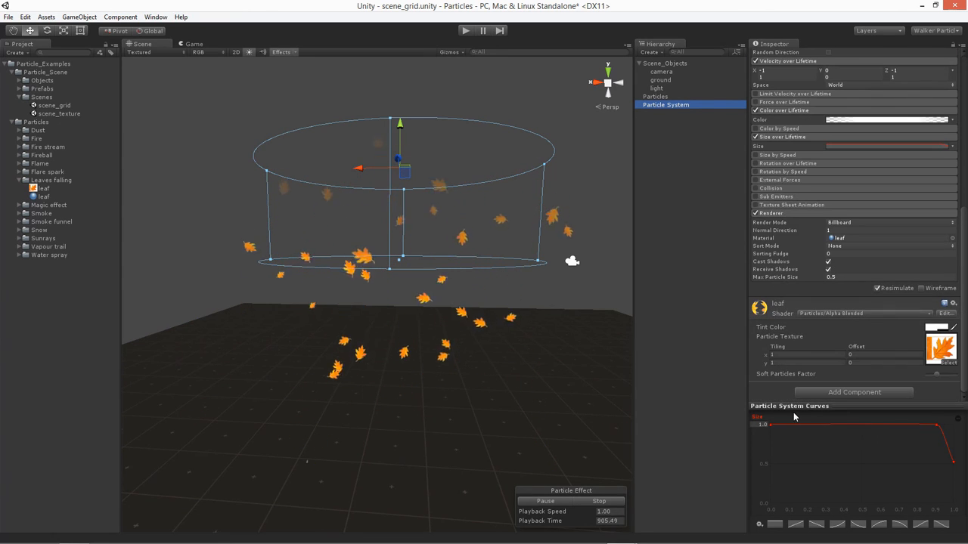
pyautogui.scroll(5, 763, 454)
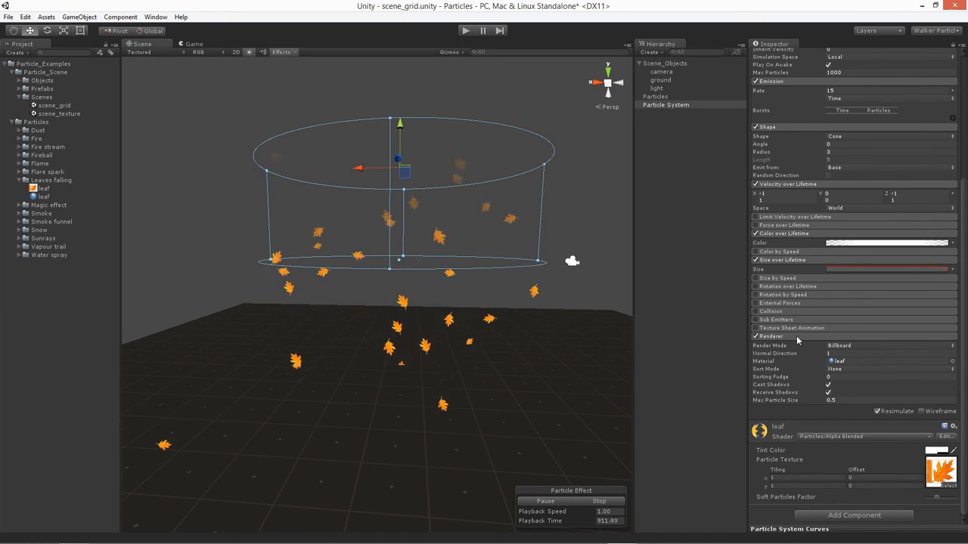
pyautogui.click(765, 313)
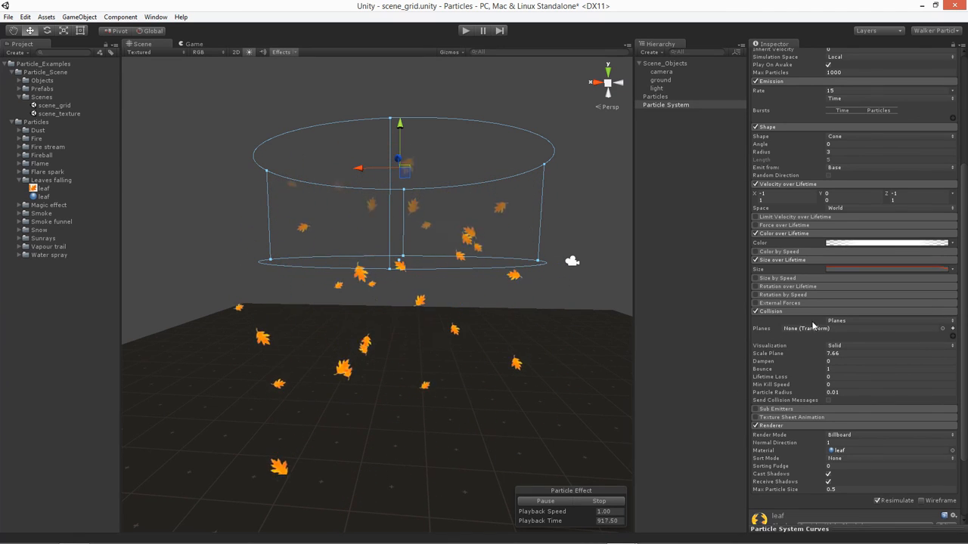
pyautogui.click(859, 322)
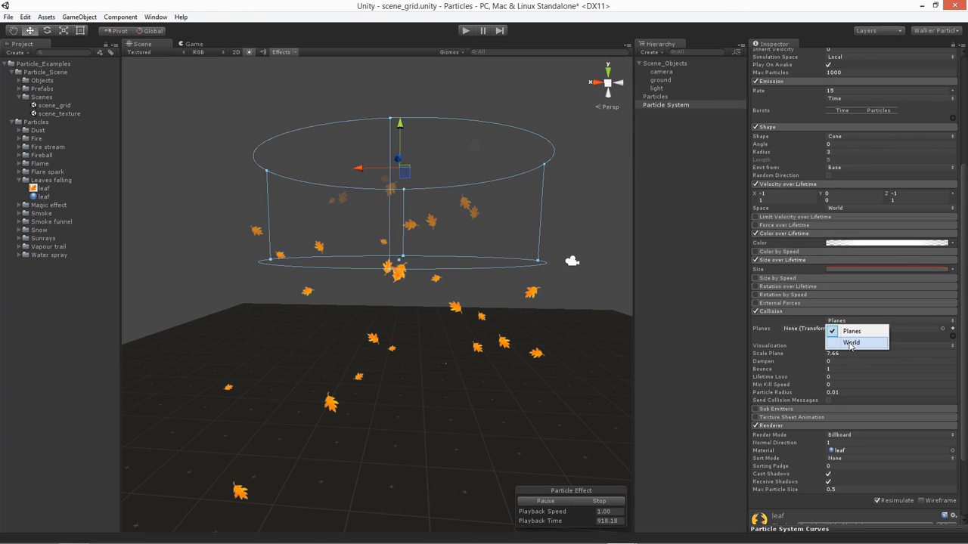
pyautogui.click(851, 343)
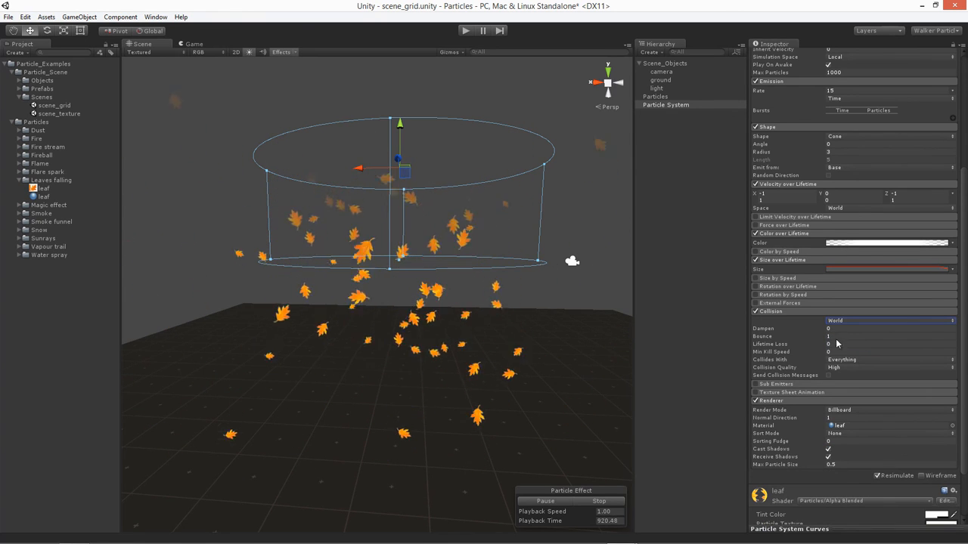
# Check which layers the leaves' collision applies to and view the falling leaves from closer to the ground
pyautogui.click(765, 361)
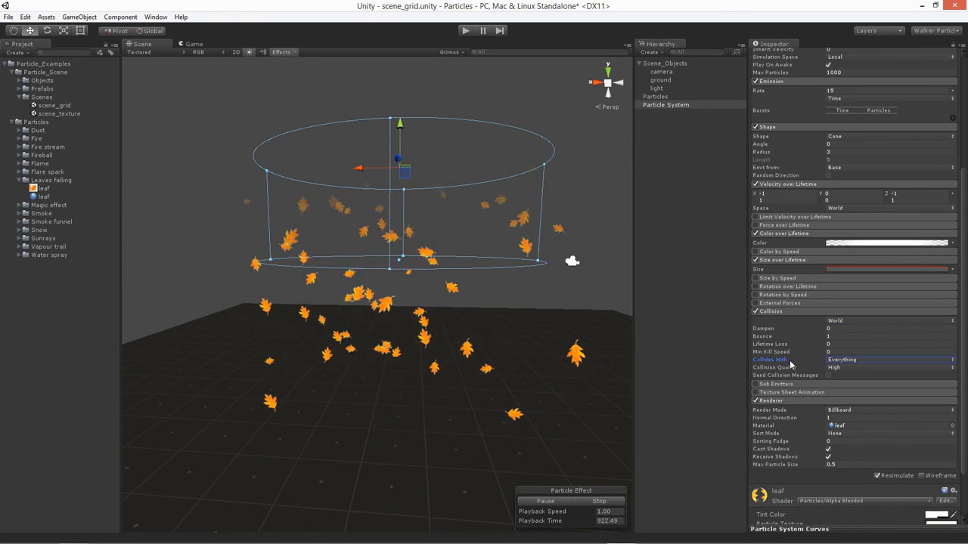
pyautogui.click(853, 361)
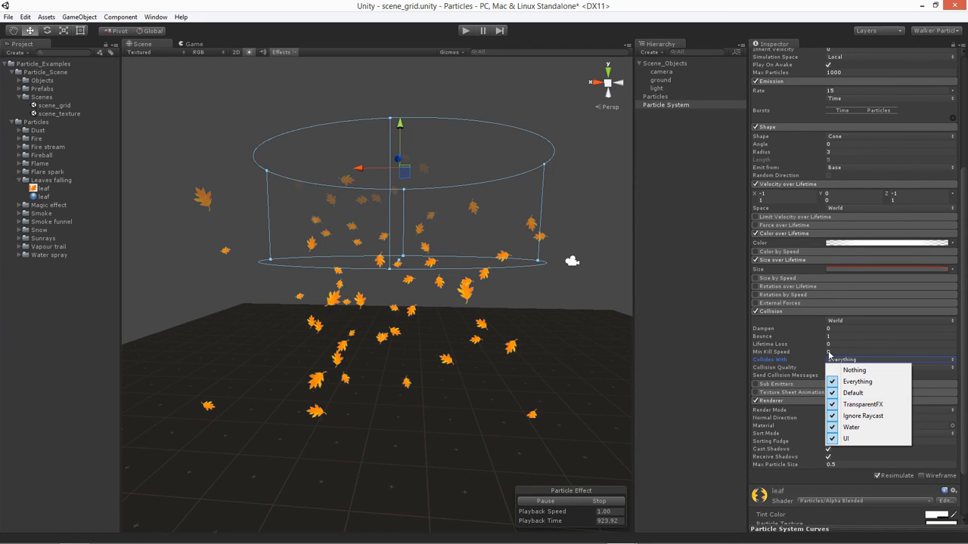
pyautogui.click(767, 364)
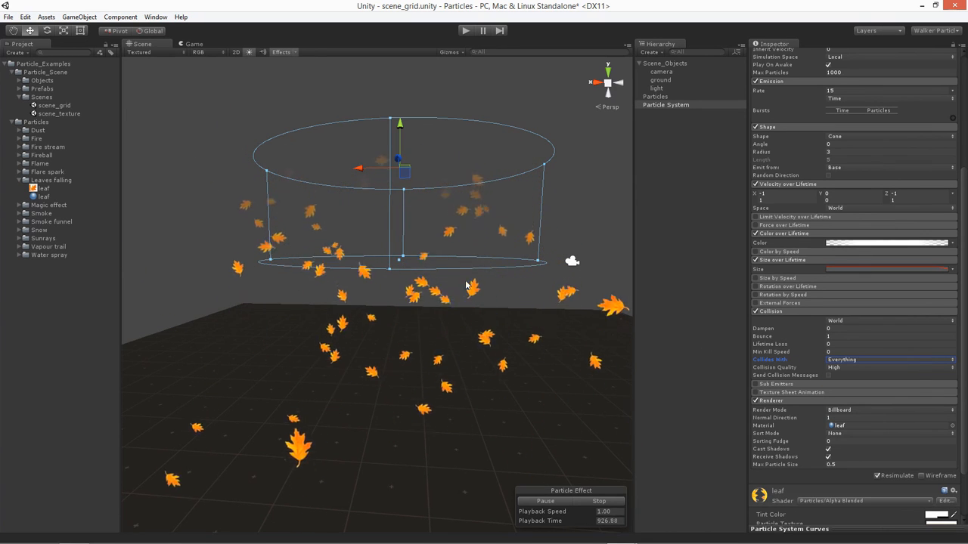
pyautogui.moveTo(421, 313); pyautogui.dragTo(452, 283, button='middle')
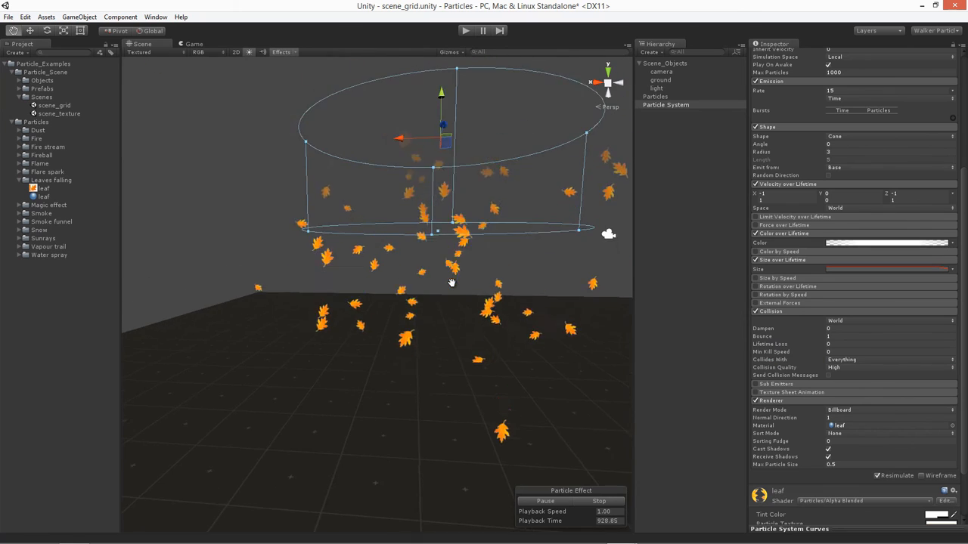
pyautogui.scroll(-2, 451, 282)
pyautogui.keyDown('alt'); pyautogui.moveTo(373, 358); pyautogui.dragTo(424, 329); pyautogui.keyUp('alt')
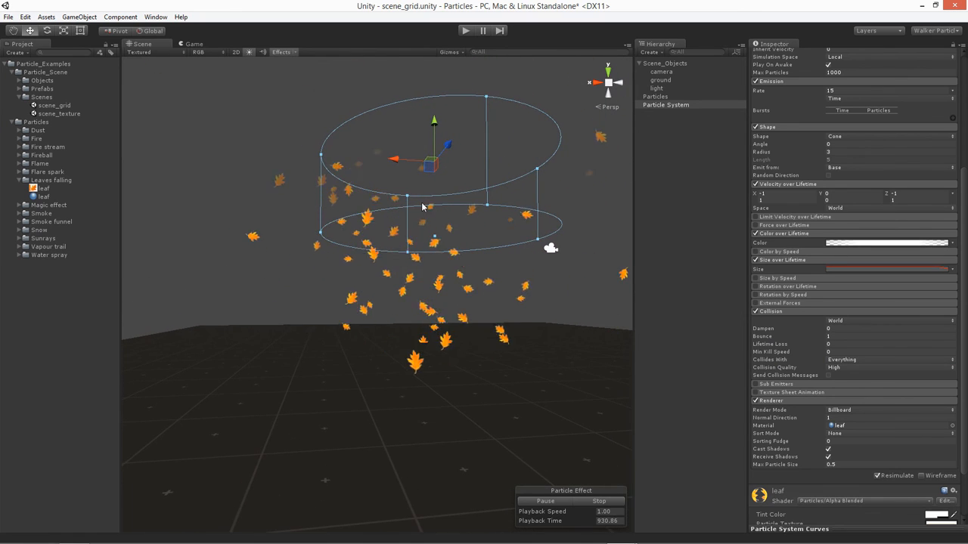